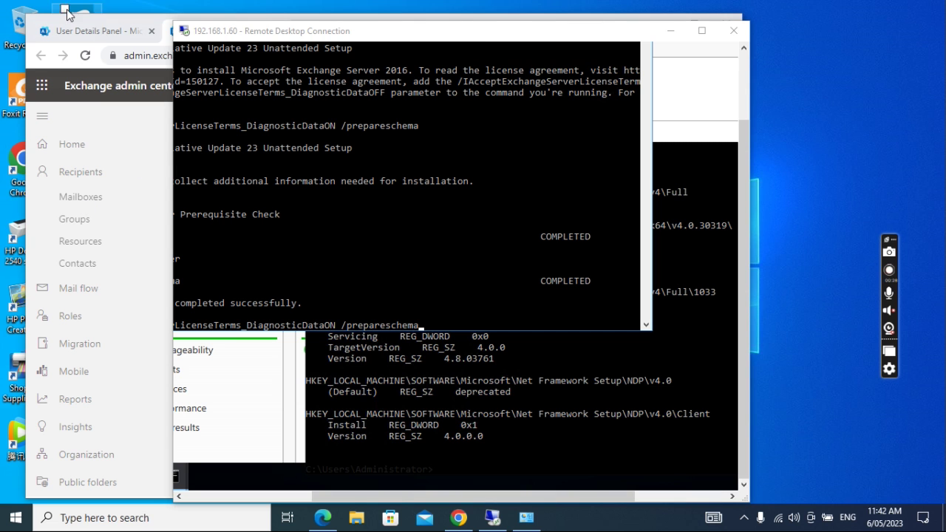
Step: Leave the Microsoft 365 active users list and return to the remote server session
{"action": "left_click", "coordinate": [101, 37]}
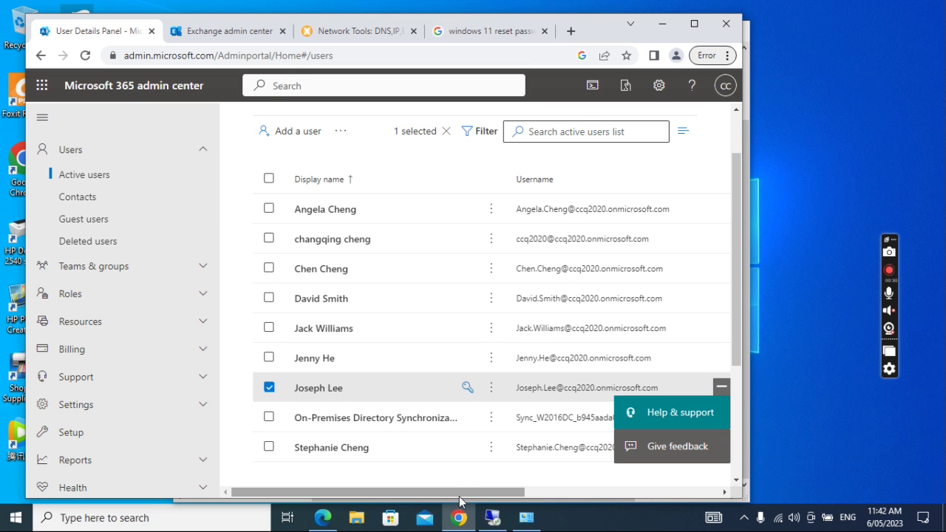
{"action": "left_click_drag", "start_coordinate": [454, 494], "coordinate": [534, 492]}
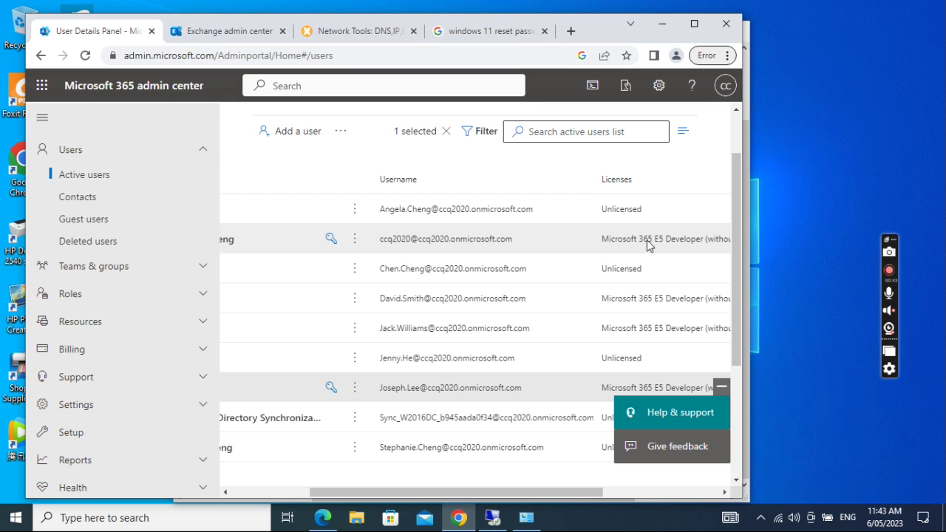
{"action": "left_click_drag", "start_coordinate": [379, 495], "coordinate": [255, 496]}
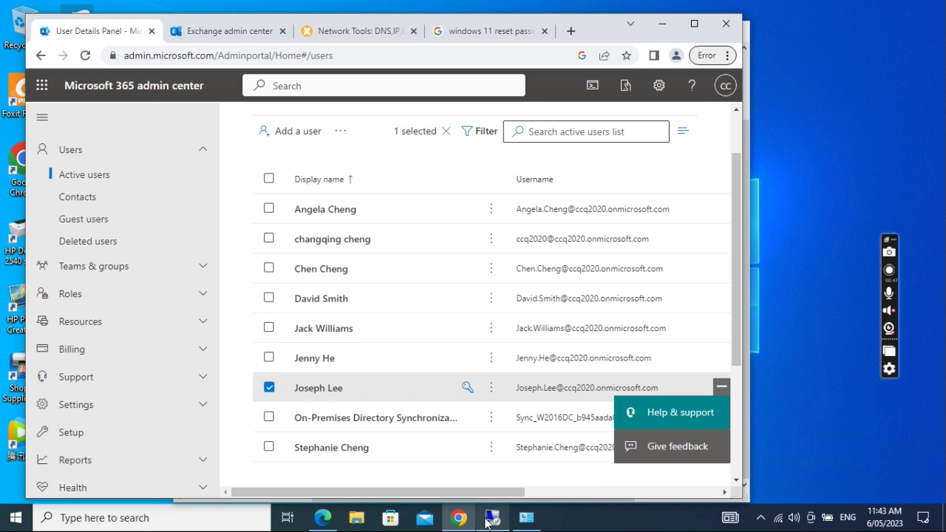
{"action": "left_click", "coordinate": [488, 519]}
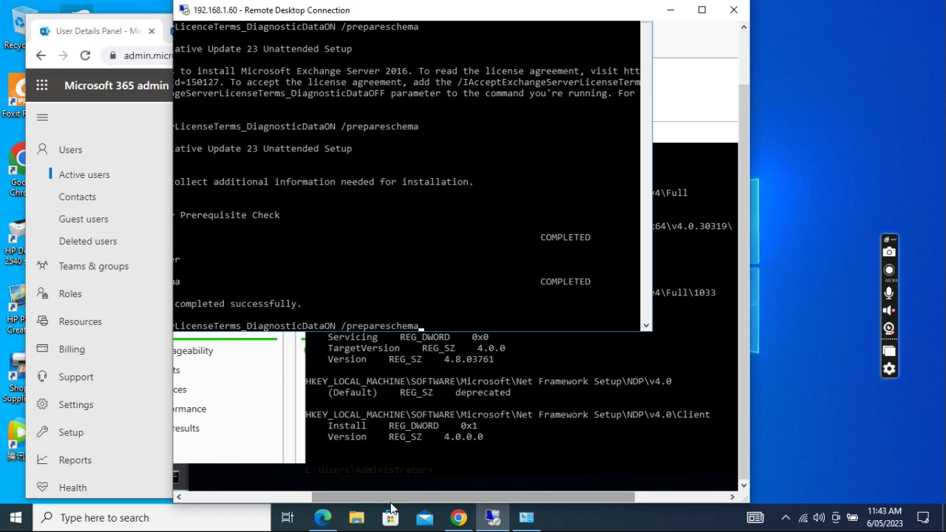
{"action": "left_click_drag", "start_coordinate": [391, 503], "coordinate": [263, 501]}
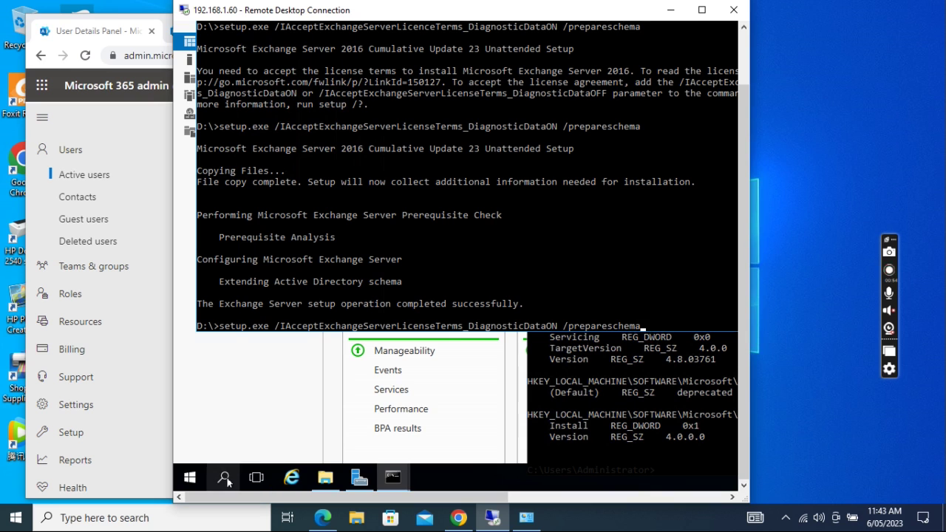
Step: Search the remote server for dsa.msc, then dismiss the search results
{"action": "left_click", "coordinate": [225, 479]}
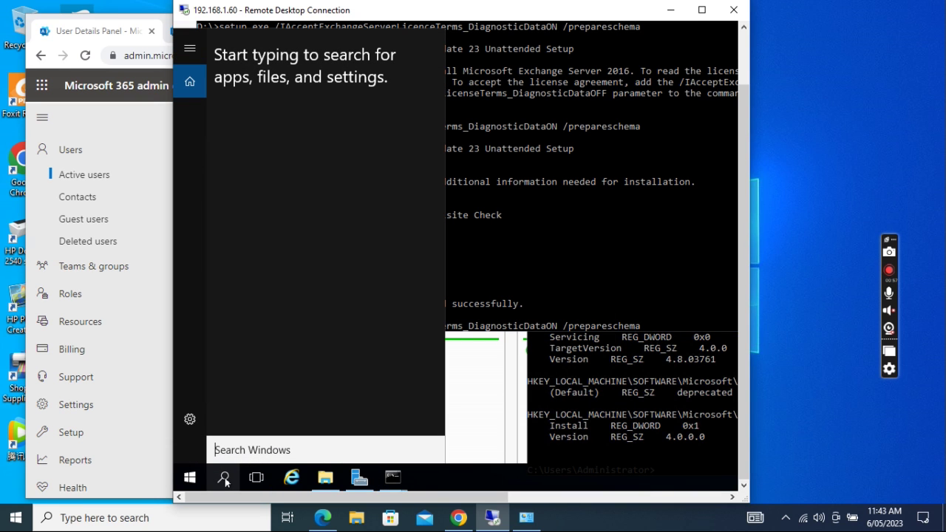
{"action": "type", "text": "dsa.msc"}
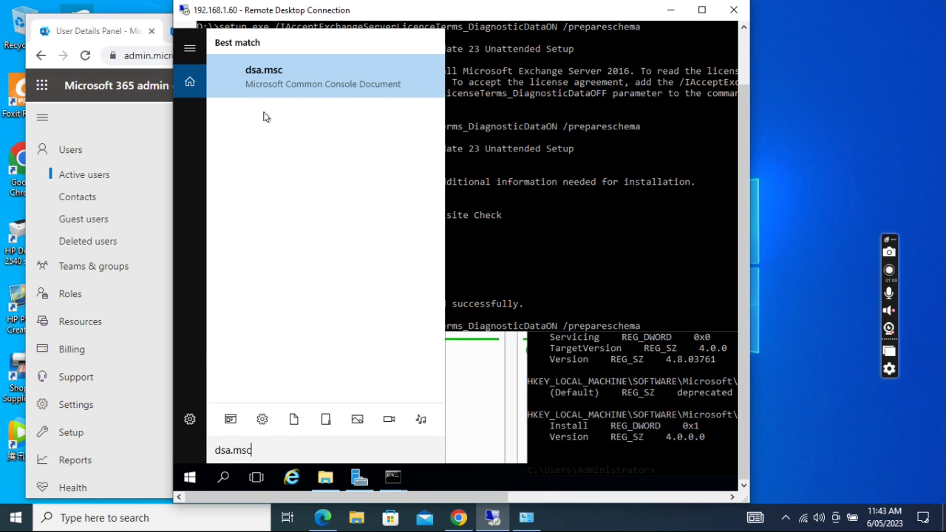
{"action": "left_click", "coordinate": [189, 481]}
Step: Maximize the session and launch Active Directory Users and Computers from Windows Administrative Tools
{"action": "left_click", "coordinate": [188, 481]}
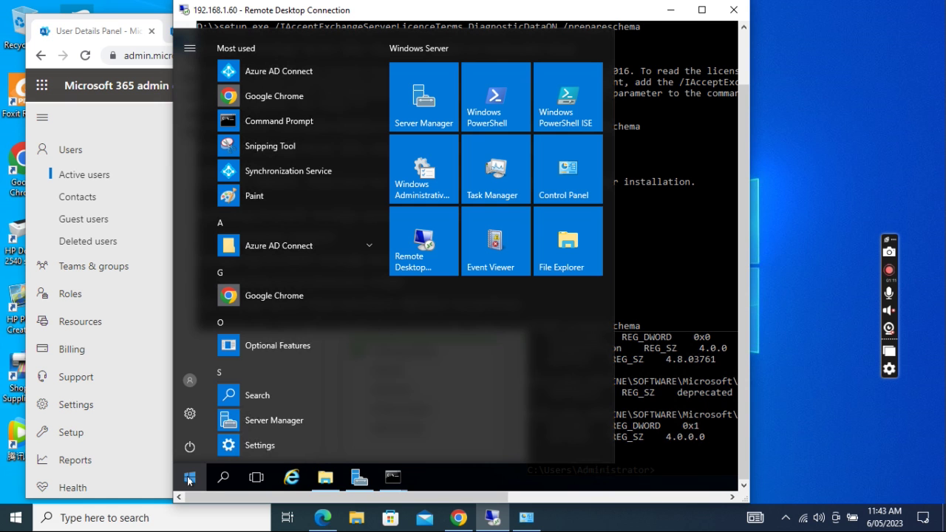
{"action": "left_click", "coordinate": [408, 182]}
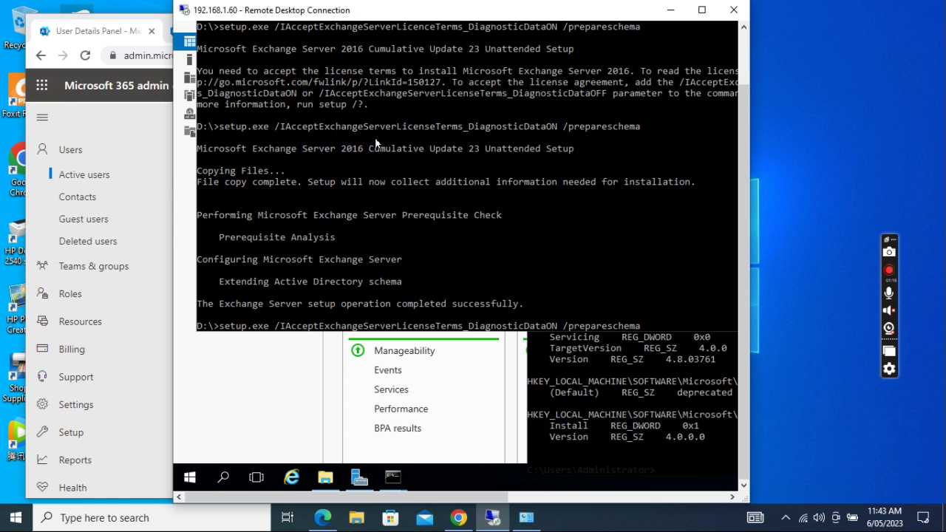
{"action": "left_click", "coordinate": [701, 10]}
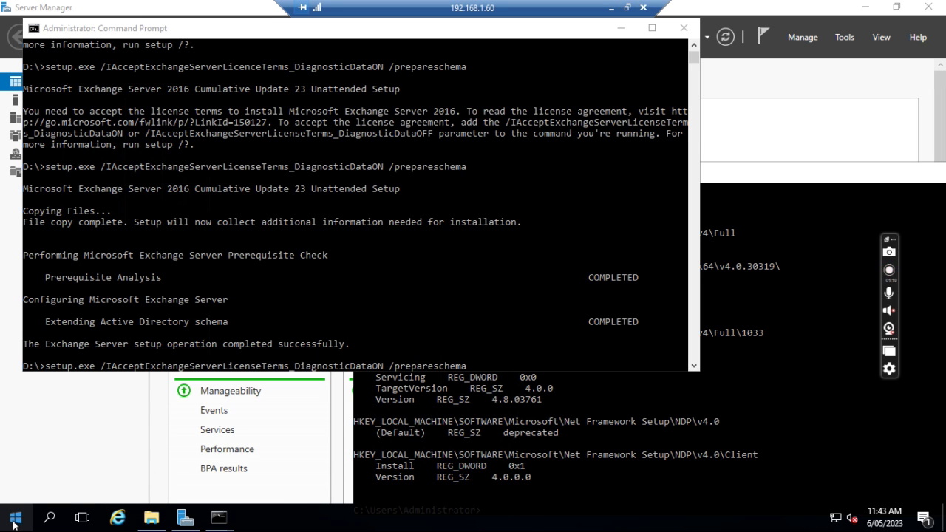
{"action": "key", "text": "super+e"}
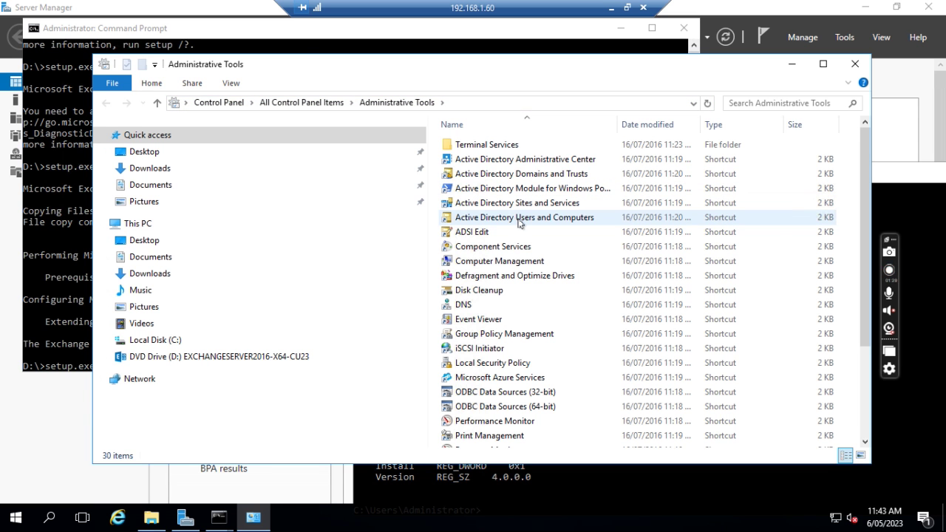
{"action": "left_click", "coordinate": [517, 219]}
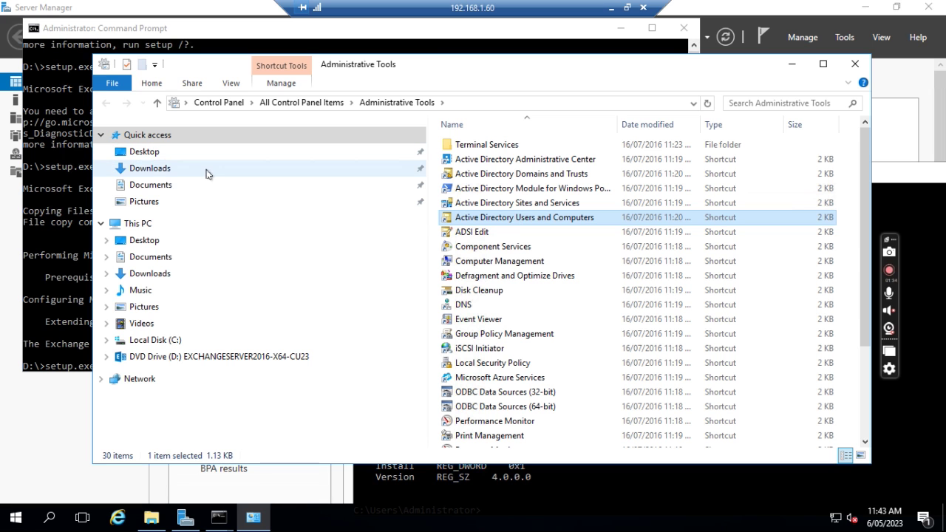
{"action": "double_click", "coordinate": [481, 219]}
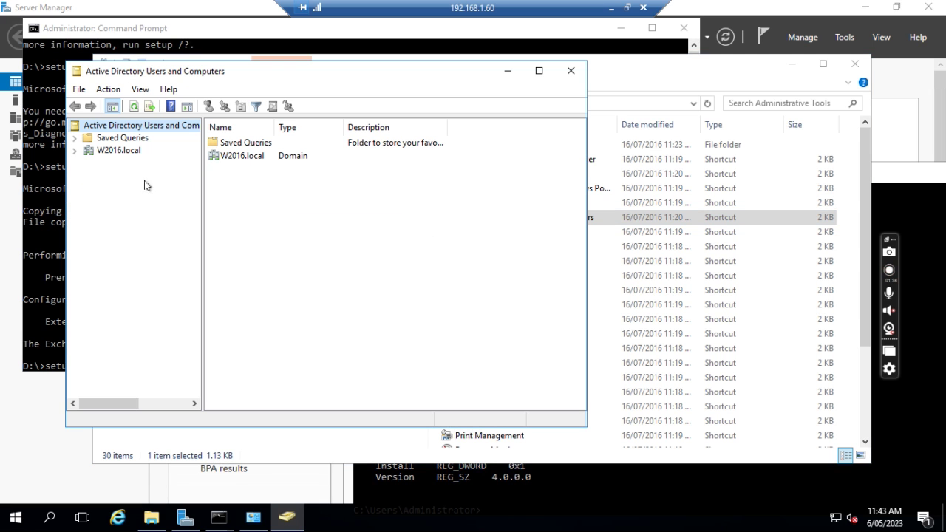
Step: Expand W2016.local > Internal users > Users, select the shared mailbox user, then restore the session window
{"action": "left_click", "coordinate": [75, 151]}
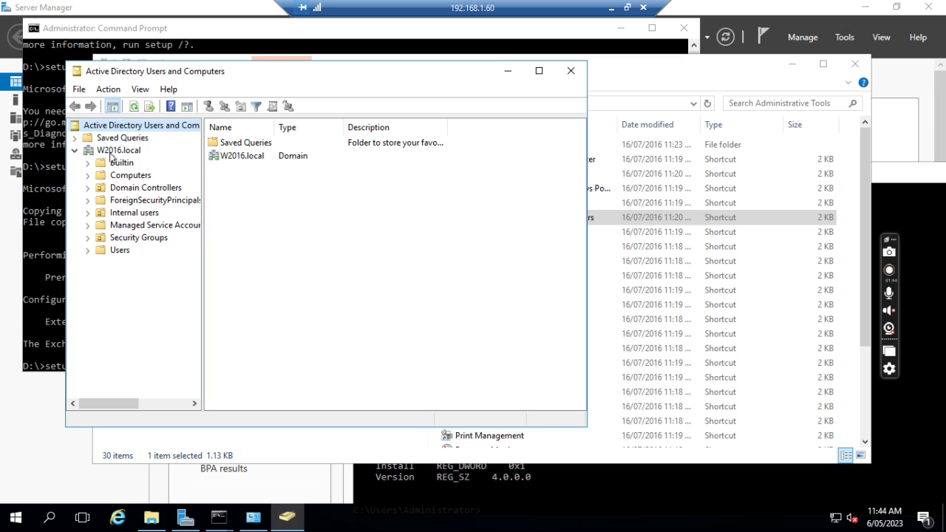
{"action": "left_click", "coordinate": [88, 213]}
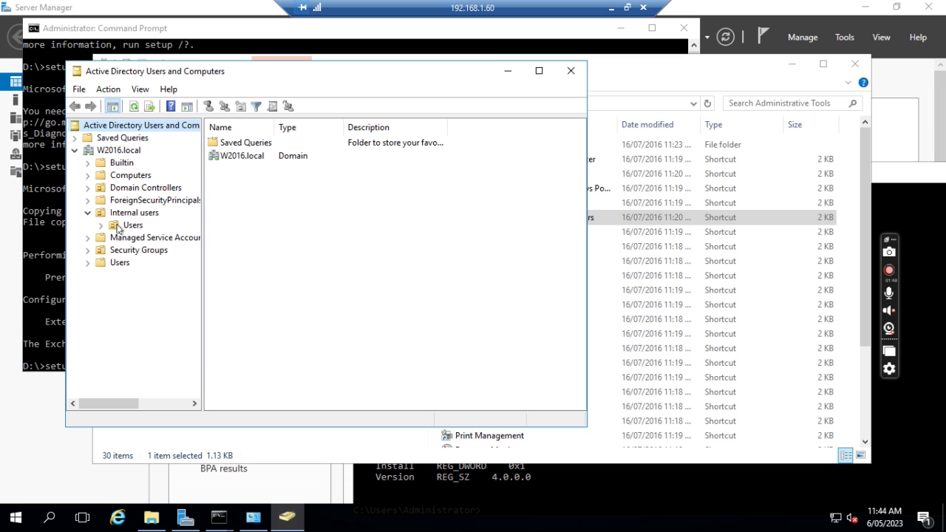
{"action": "left_click", "coordinate": [122, 226]}
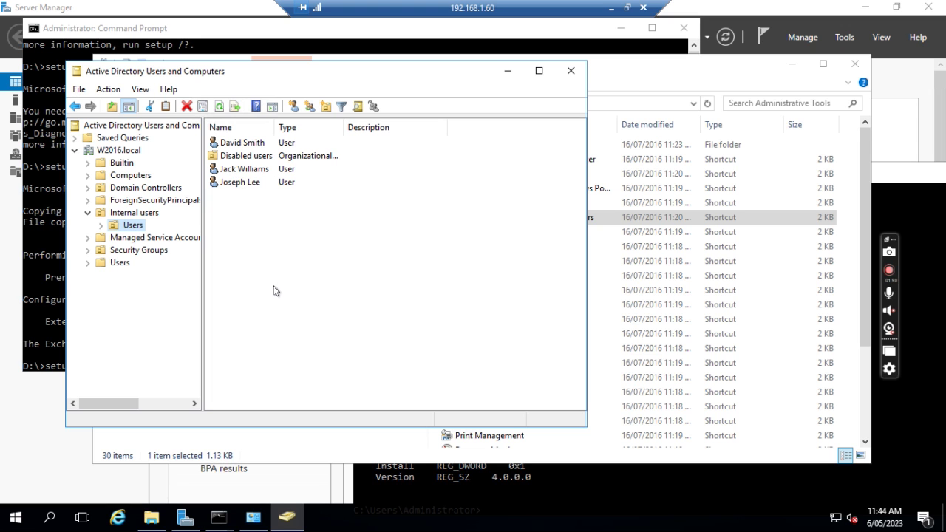
{"action": "left_click", "coordinate": [236, 182]}
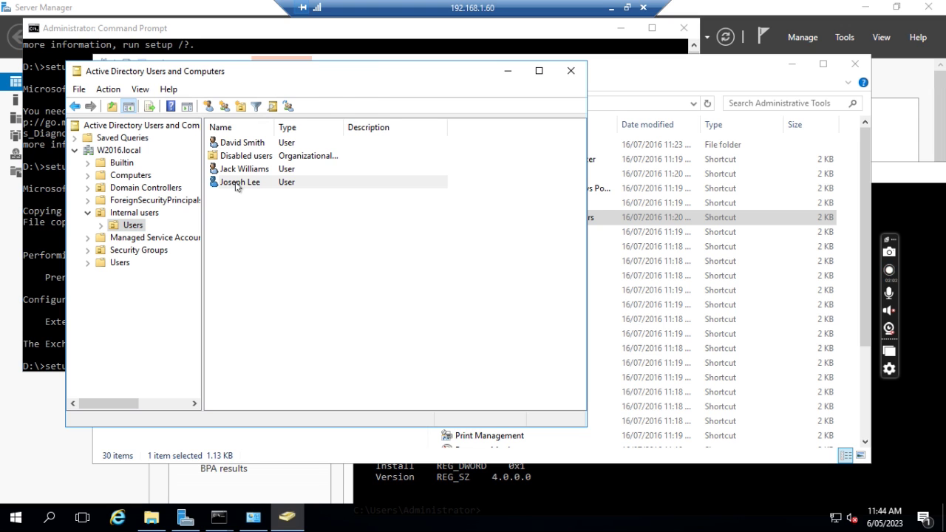
{"action": "left_click", "coordinate": [236, 182]}
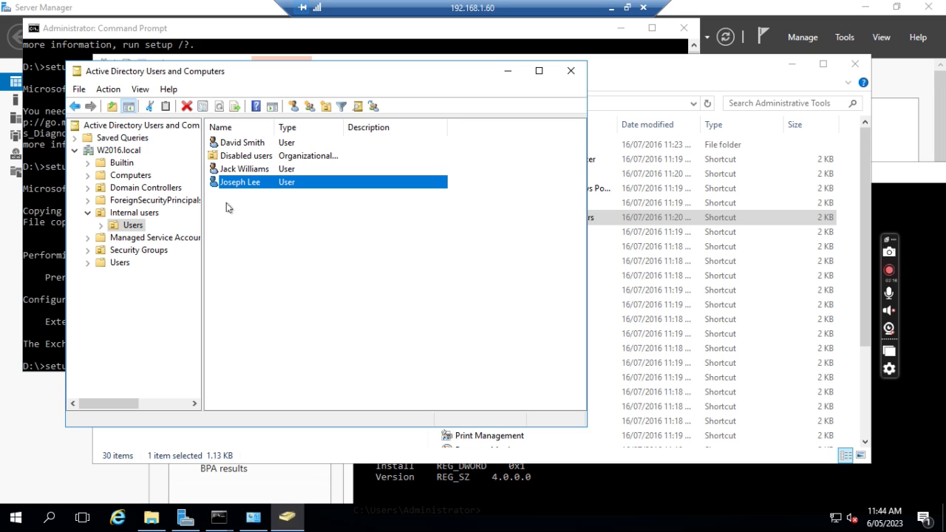
{"action": "left_click", "coordinate": [628, 9]}
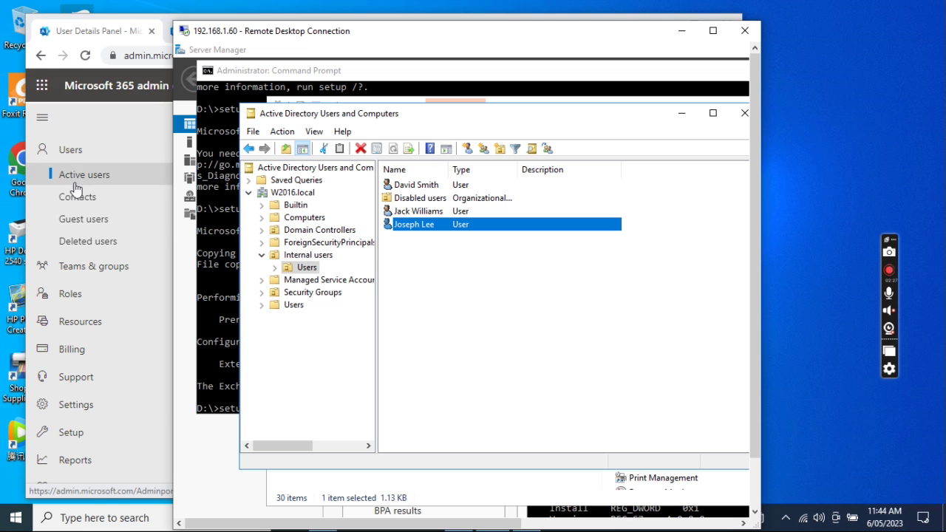
Step: Back in Exchange admin center, dismiss the Operation failed panel and reopen the shared mailbox details
{"action": "left_click", "coordinate": [100, 33]}
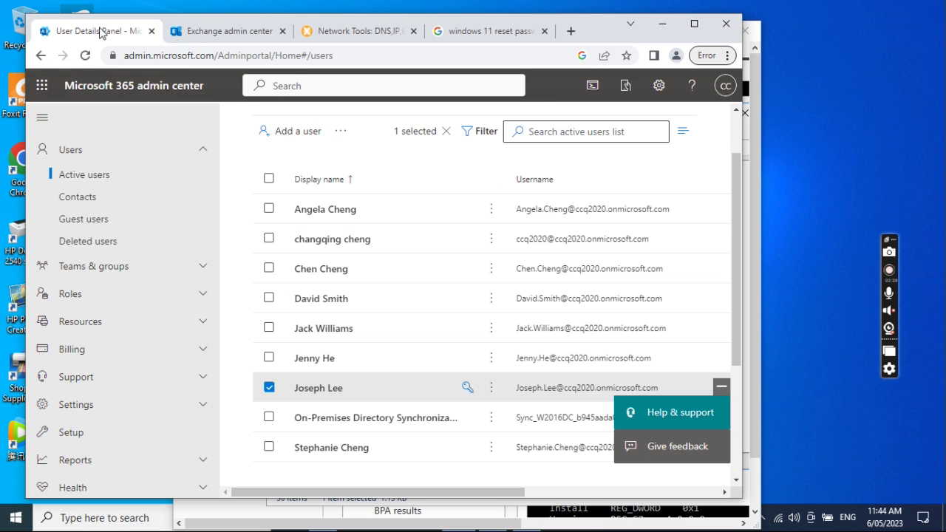
{"action": "left_click", "coordinate": [222, 33]}
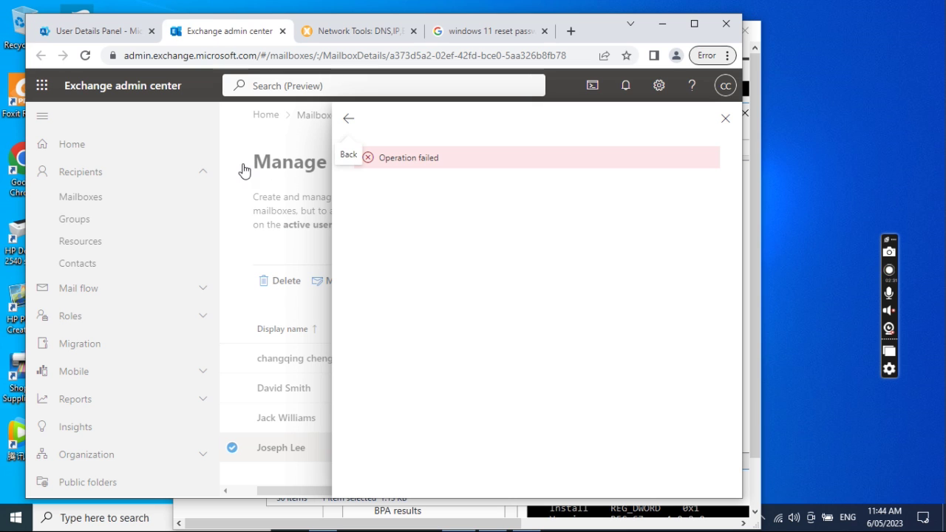
{"action": "left_click", "coordinate": [725, 119]}
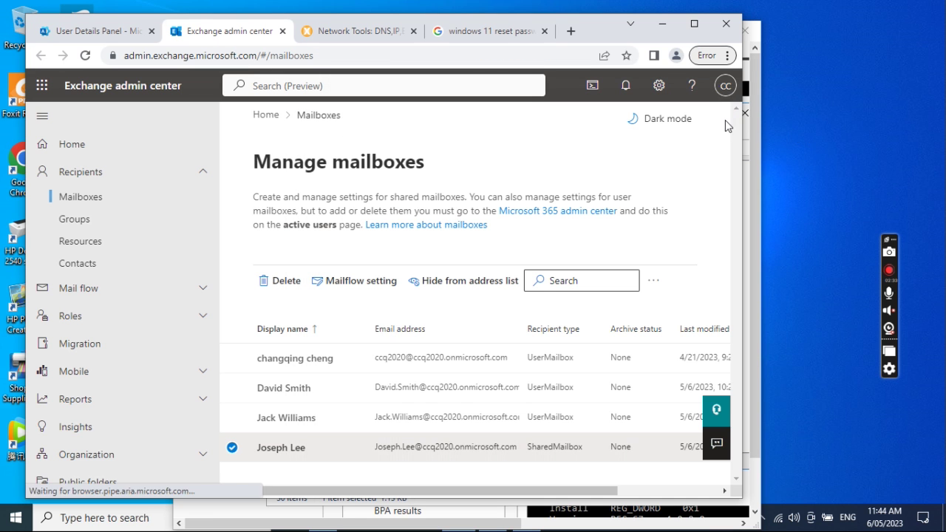
{"action": "left_click", "coordinate": [274, 453]}
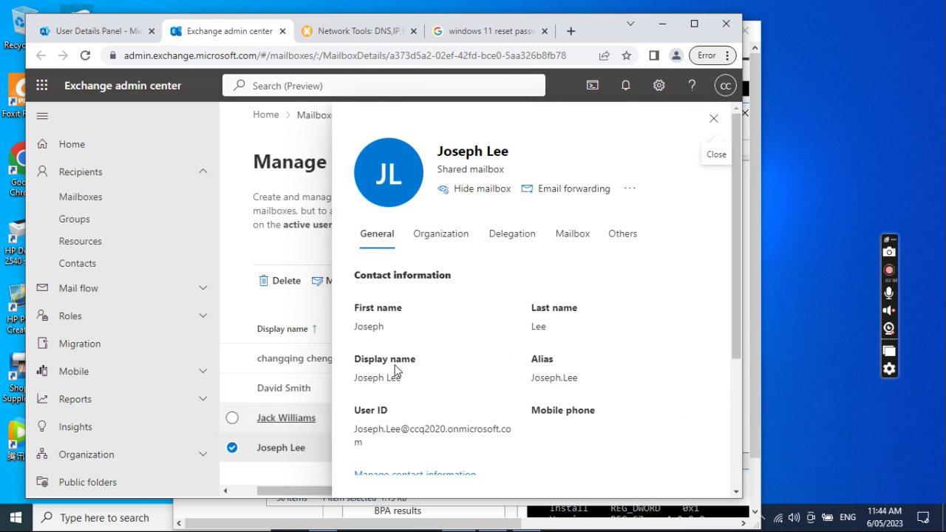
Step: Check the shared mailbox's Others tab, then close the details flyout
{"action": "left_click", "coordinate": [626, 236]}
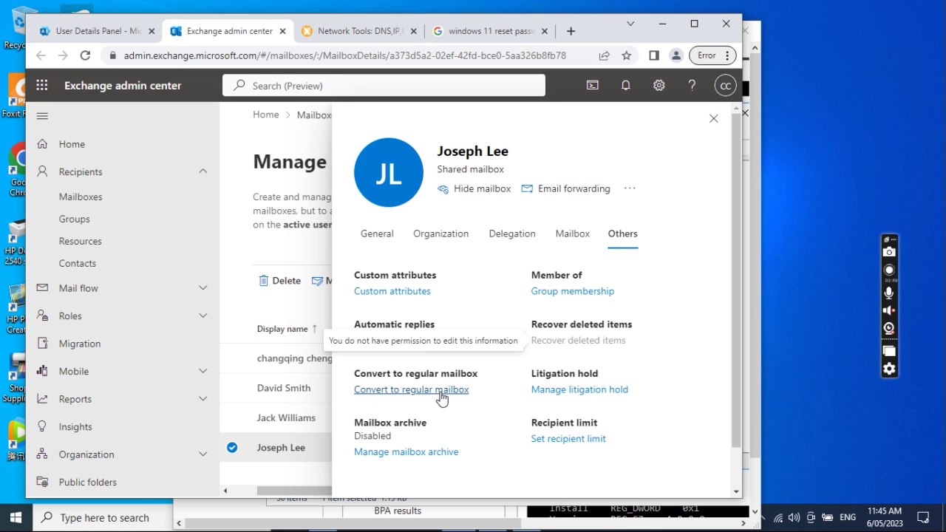
{"action": "left_click", "coordinate": [714, 119]}
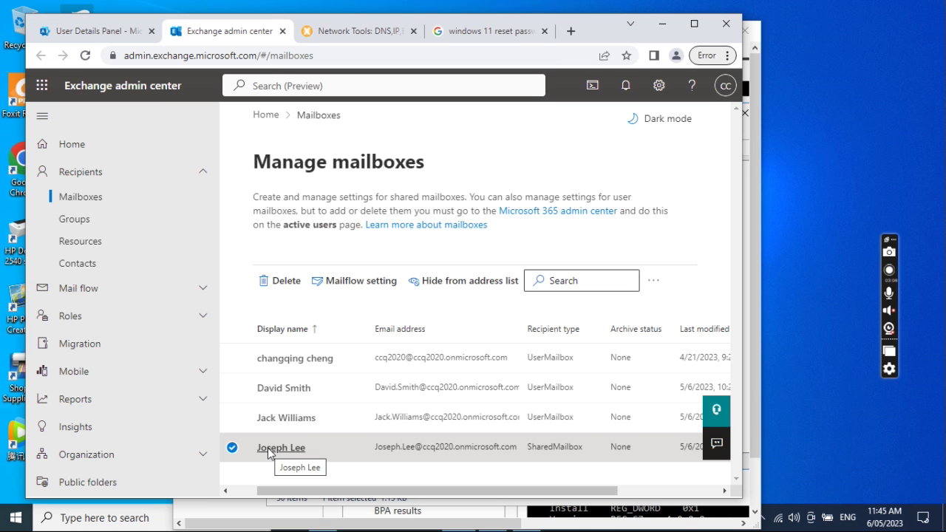
{"action": "left_click", "coordinate": [270, 449]}
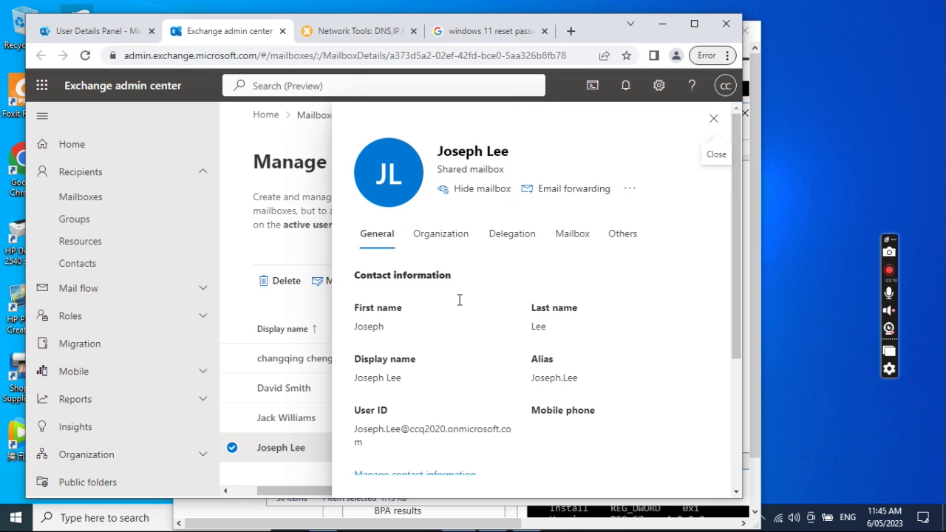
{"action": "scroll", "coordinate": [605, 373], "scroll_direction": "down", "scroll_amount": 1}
{"action": "scroll", "coordinate": [605, 364], "scroll_direction": "down", "scroll_amount": 3}
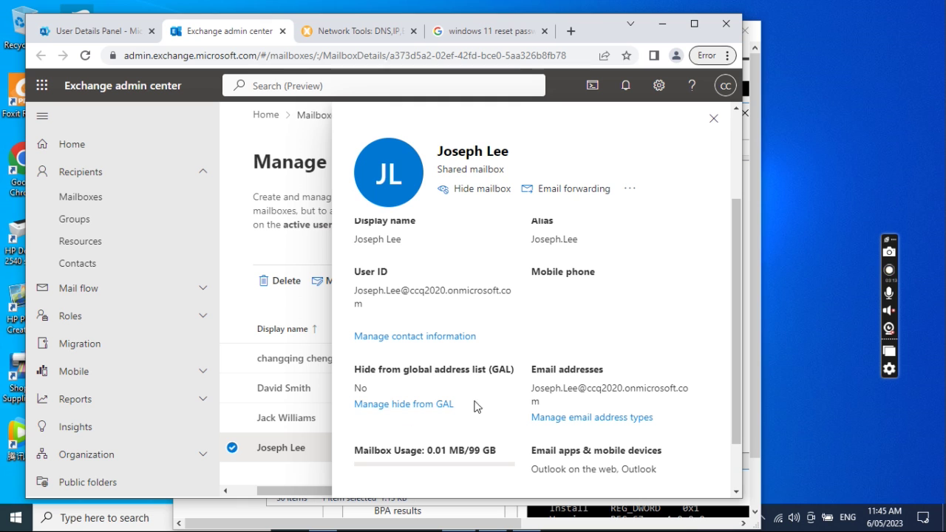
{"action": "left_click", "coordinate": [402, 409]}
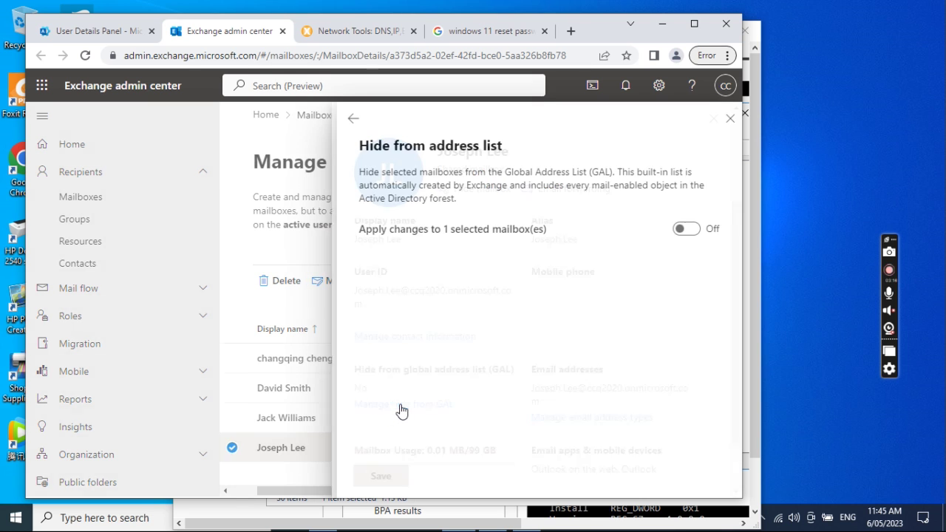
{"action": "left_click", "coordinate": [692, 234]}
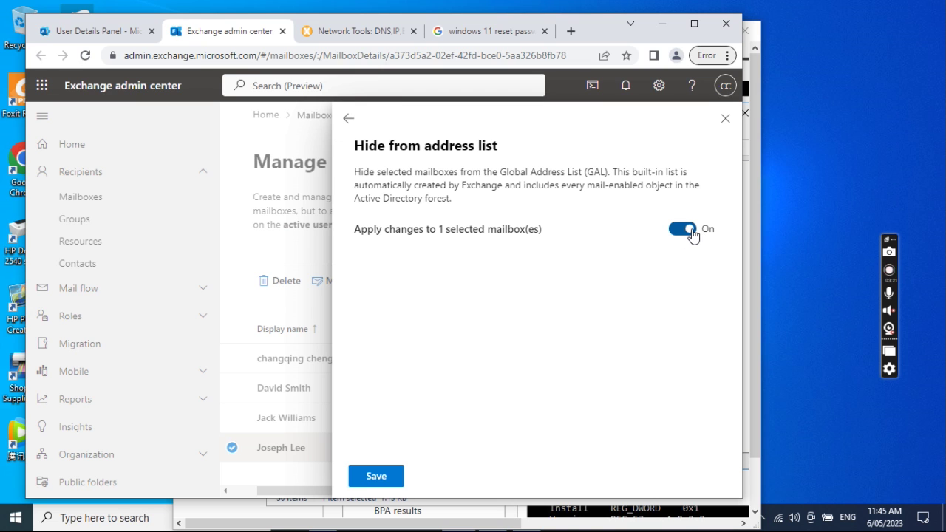
{"action": "left_click", "coordinate": [374, 476]}
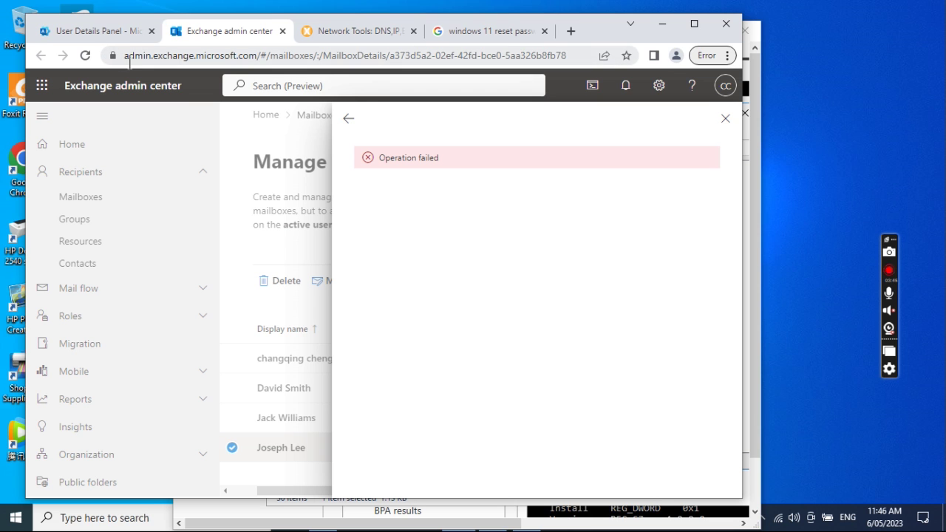
{"action": "left_click", "coordinate": [725, 120]}
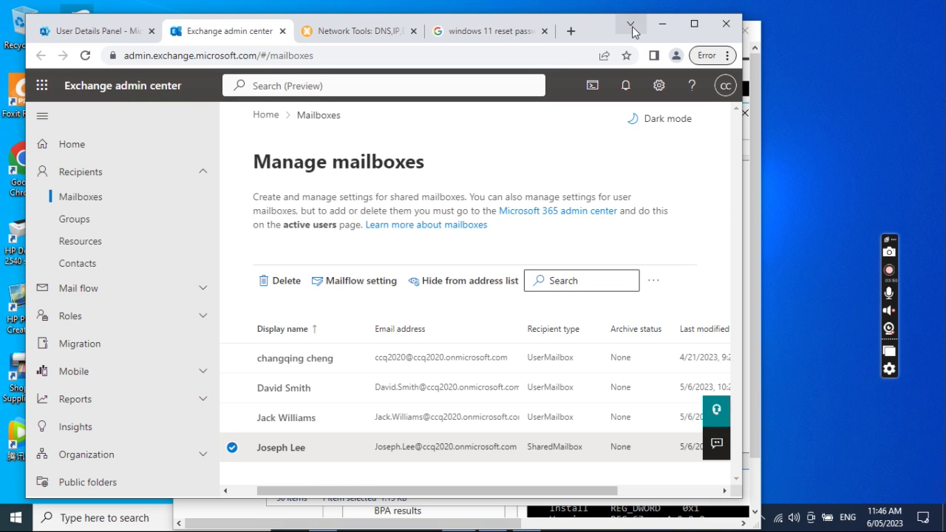
Step: Minimize Chrome, maximize the remote session, and bring the setup and registry Command Prompts forward
{"action": "left_click", "coordinate": [662, 24]}
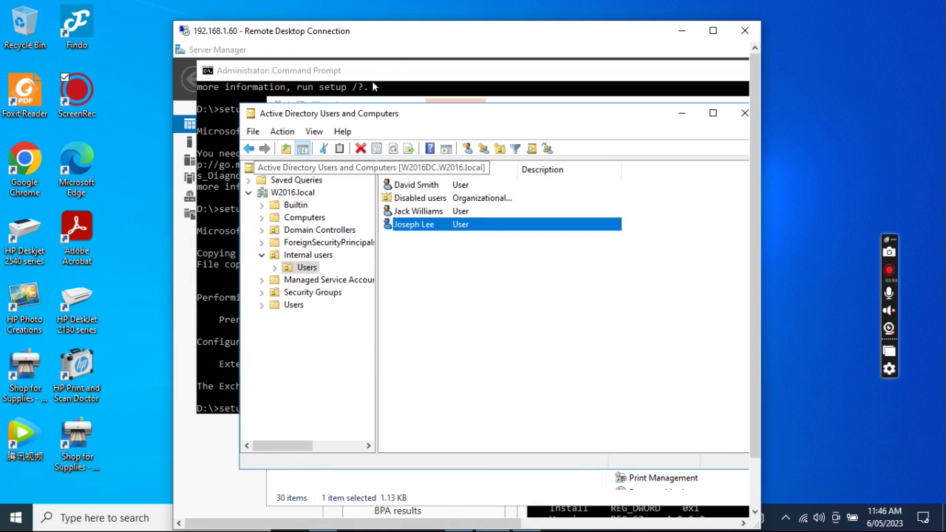
{"action": "left_click", "coordinate": [713, 33]}
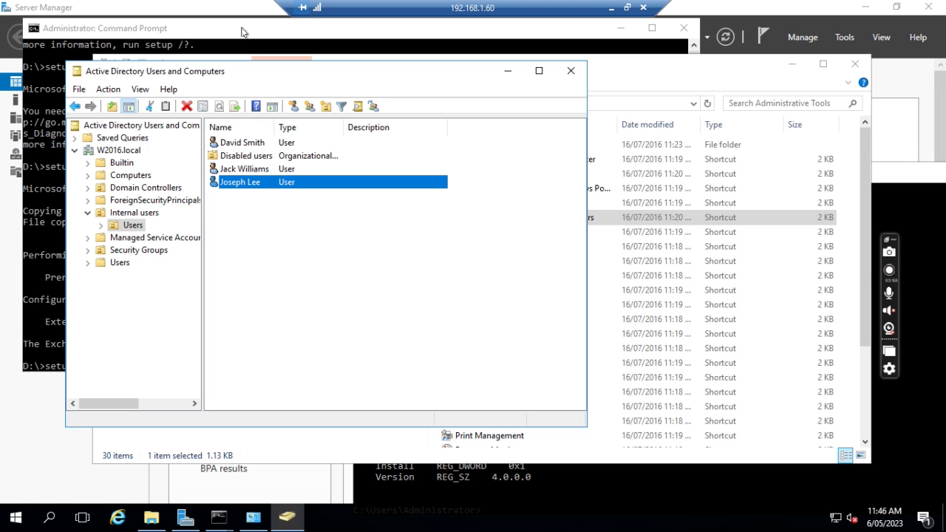
{"action": "left_click", "coordinate": [242, 32]}
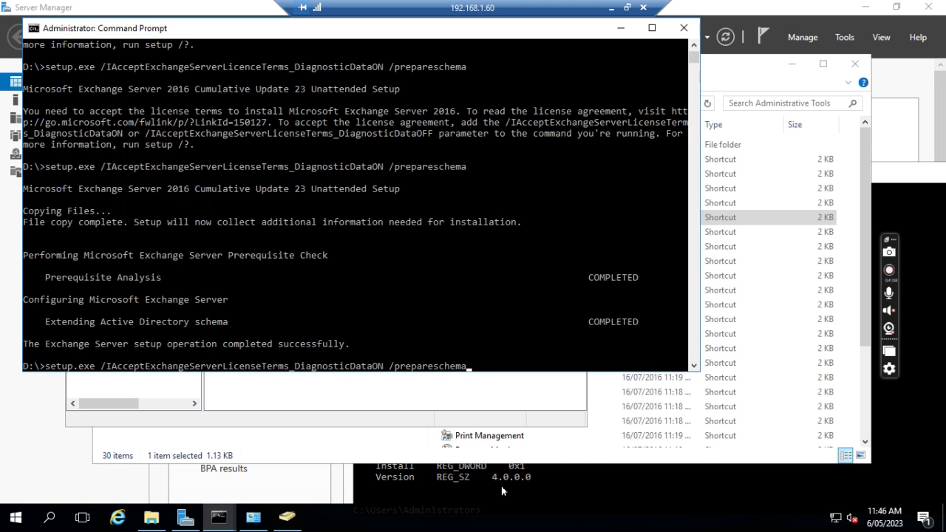
{"action": "left_click", "coordinate": [500, 488]}
Step: Rerun the NDP registry query to list .NET Framework versions (4.8.03761), then open File Explorer
{"action": "left_click_drag", "start_coordinate": [580, 173], "coordinate": [481, 81]}
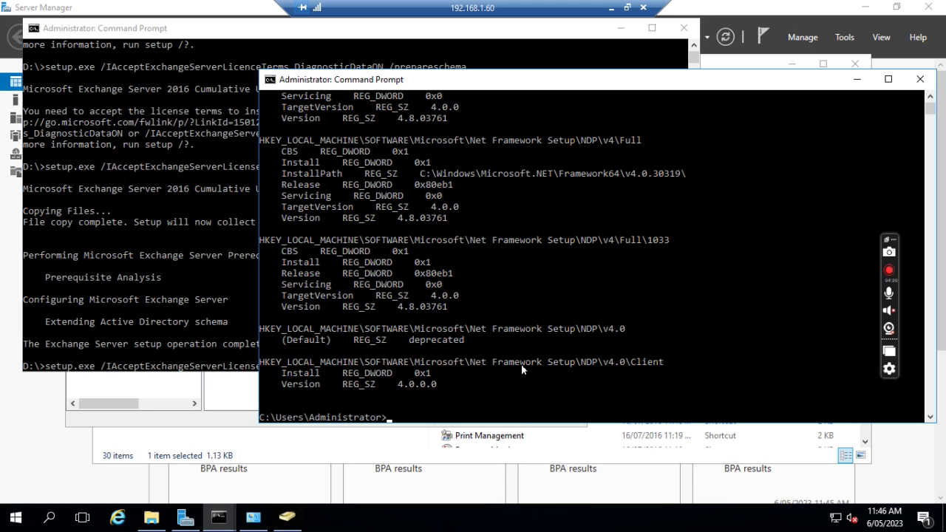
{"action": "key", "text": "Up"}
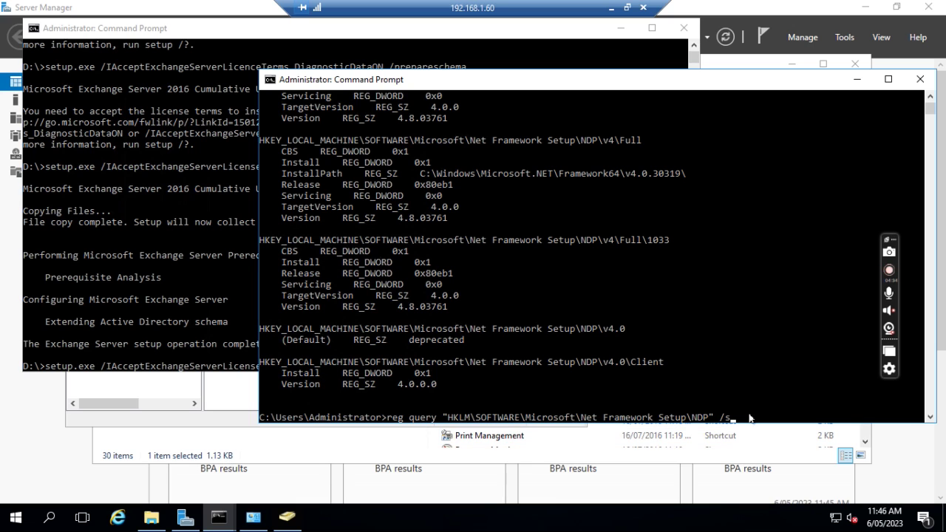
{"action": "key", "text": "Return"}
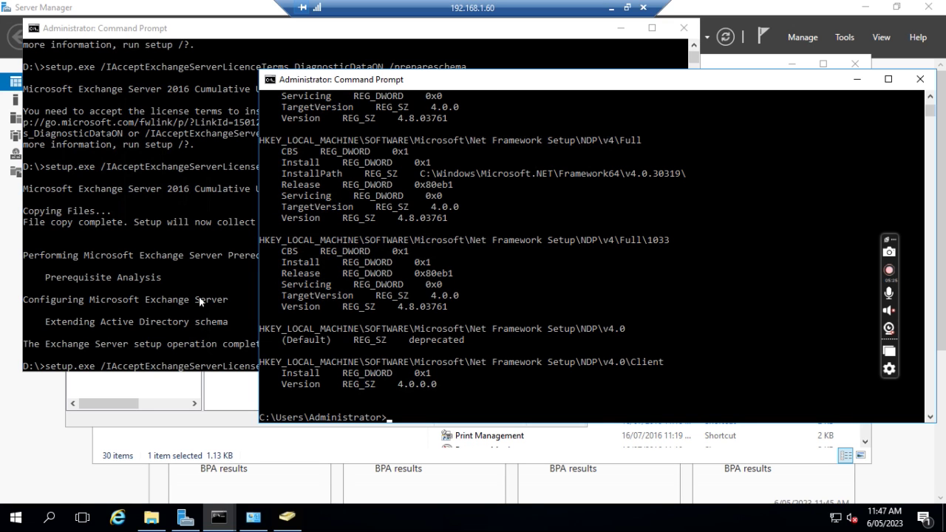
{"action": "left_click", "coordinate": [150, 518]}
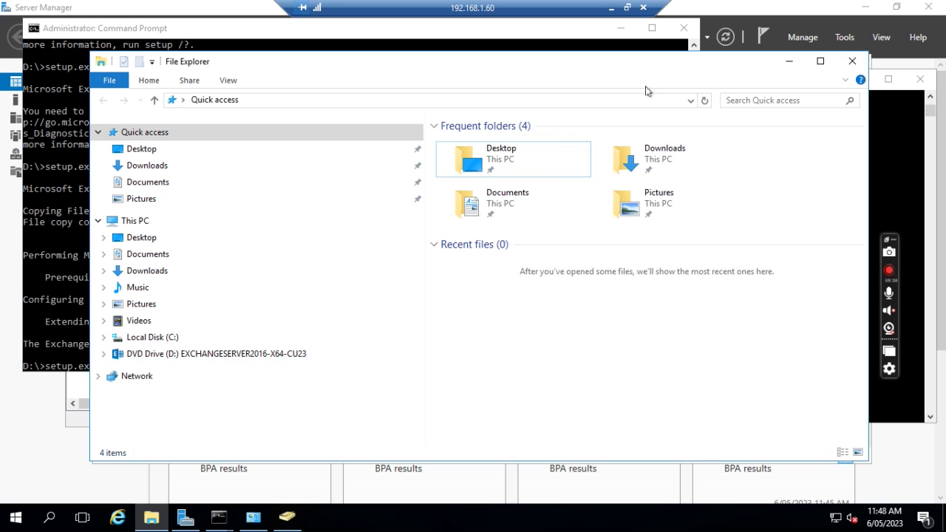
Step: Hide File Explorer, bring forward the /prepareschema setup Command Prompt, and show the installed apps
{"action": "left_click", "coordinate": [788, 61]}
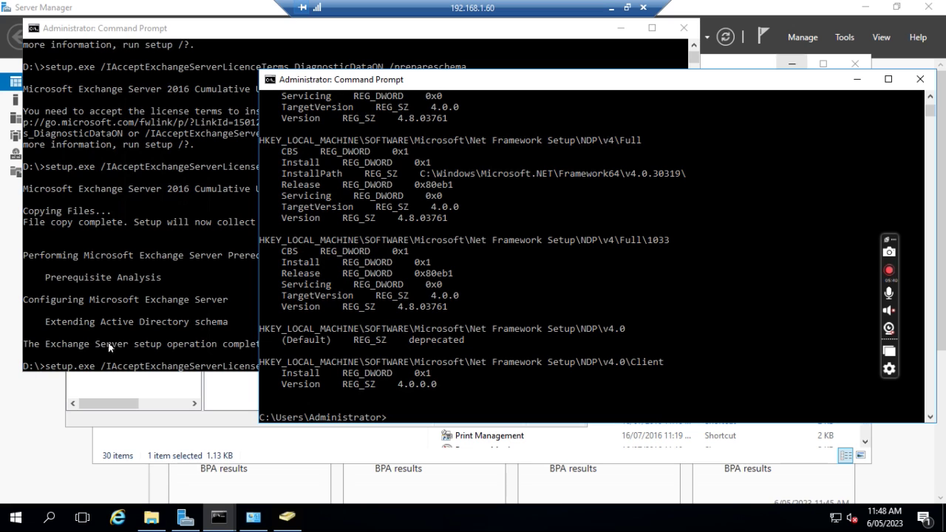
{"action": "left_click", "coordinate": [128, 332]}
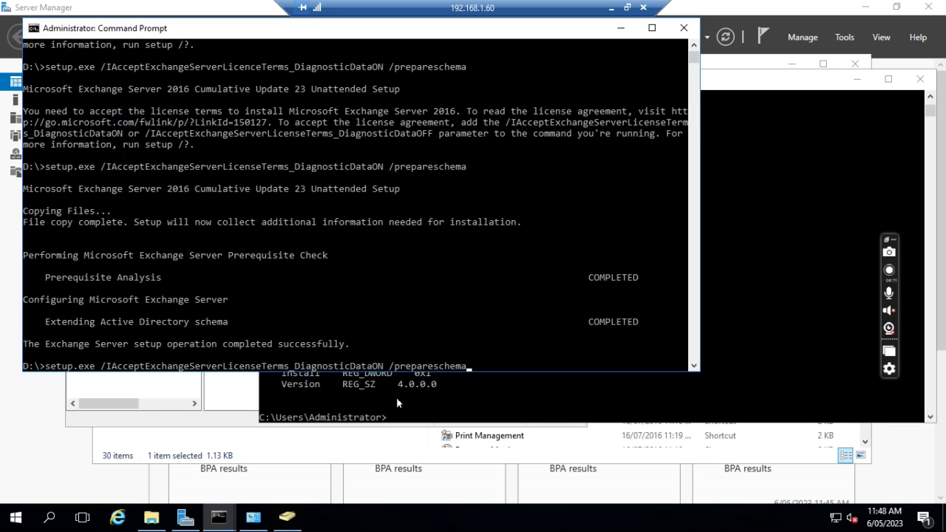
{"action": "left_click", "coordinate": [18, 522]}
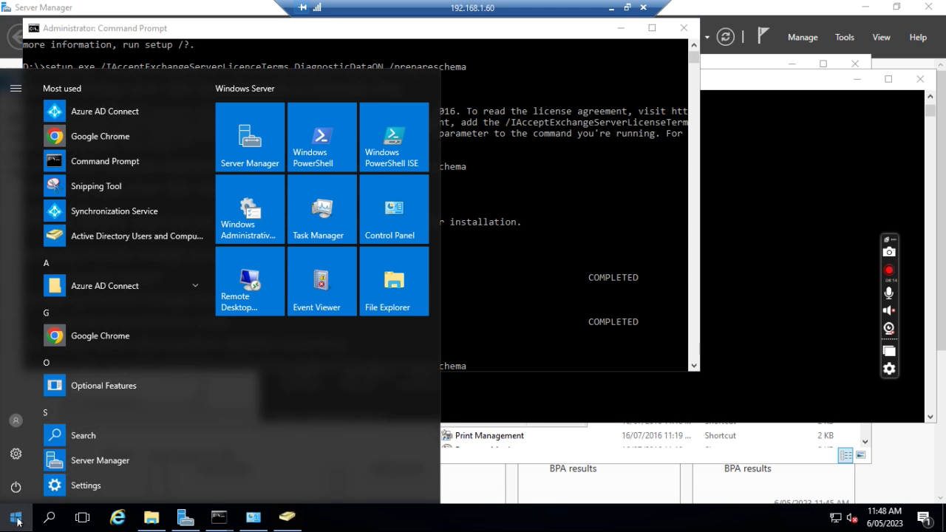
Step: Launch Azure AD Connect from its Start menu group and choose Configure on the Welcome page
{"action": "left_click", "coordinate": [131, 295]}
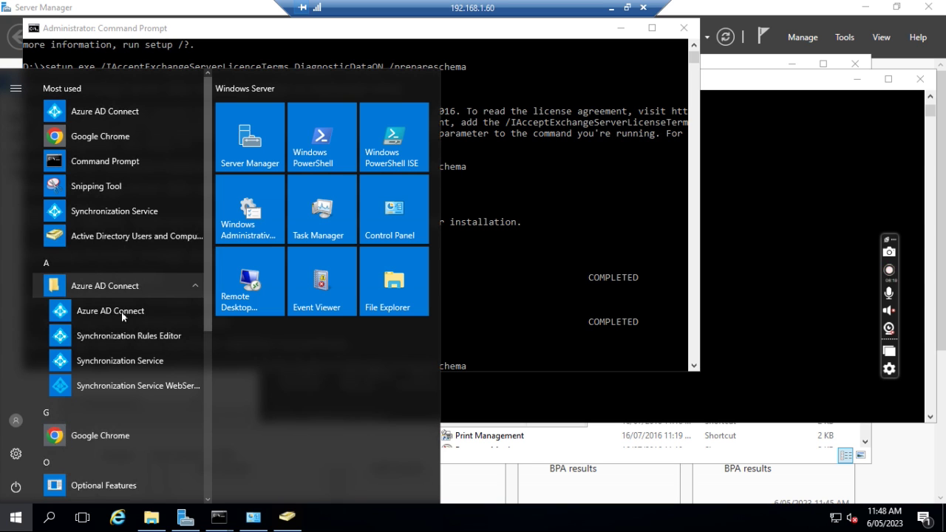
{"action": "left_click", "coordinate": [110, 311]}
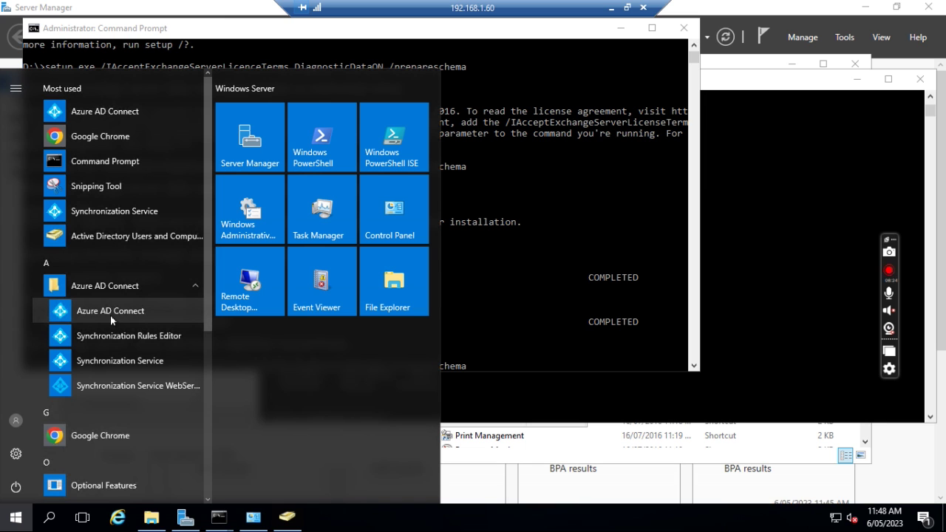
{"action": "left_click", "coordinate": [102, 314]}
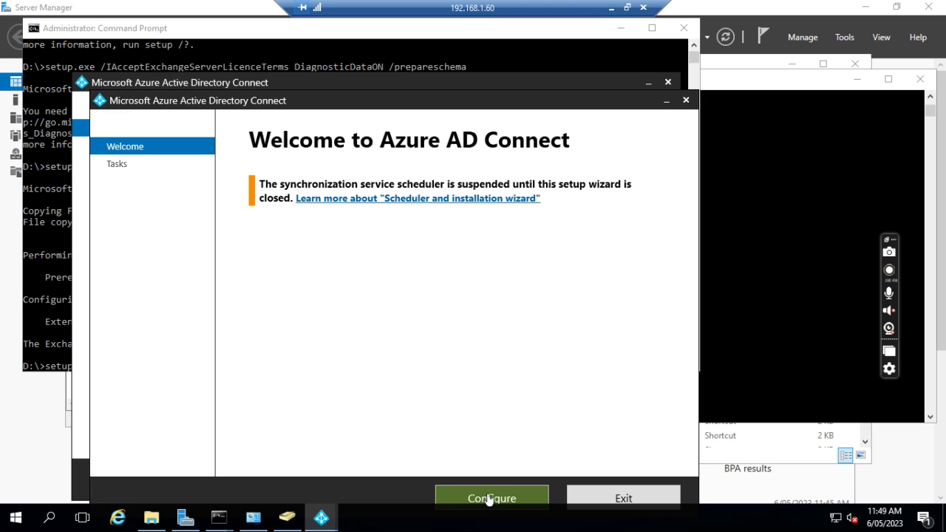
{"action": "left_click", "coordinate": [489, 500]}
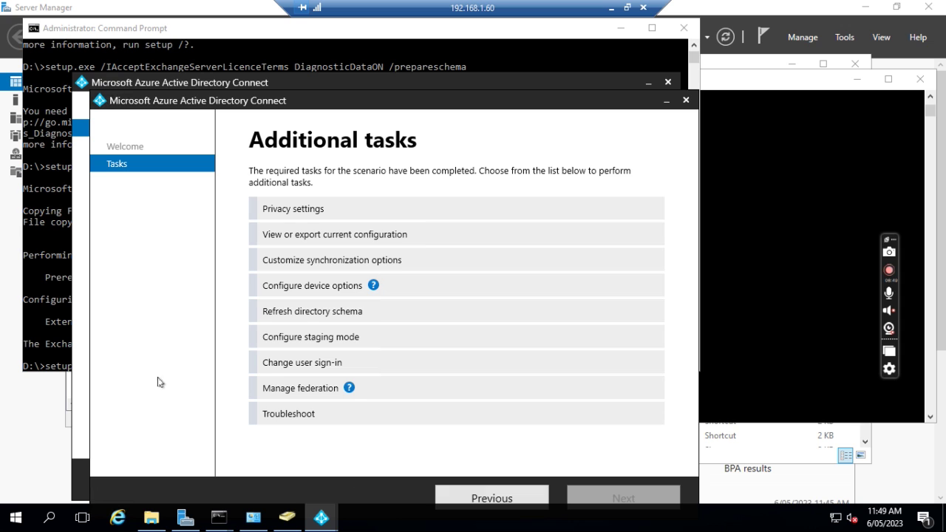
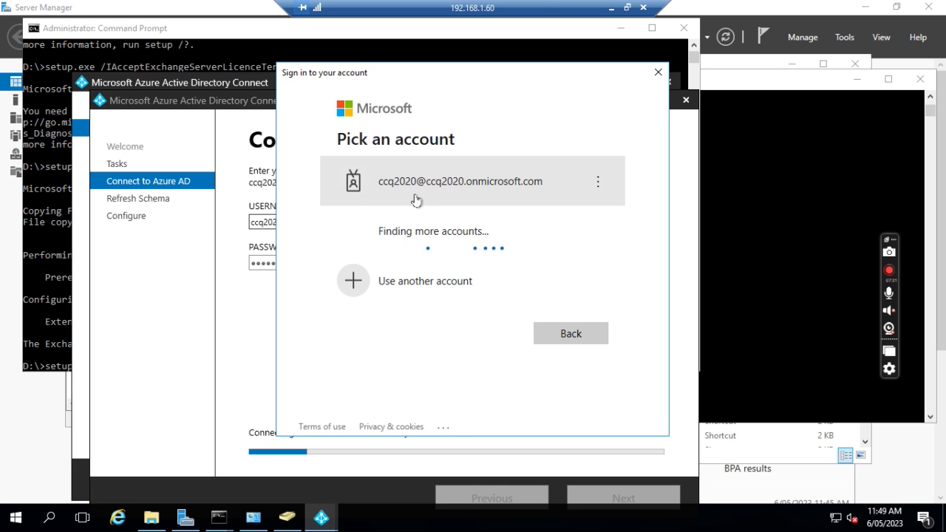
Step: Sign in to Azure AD with the admin account password and a text-message verification code
{"action": "left_click", "coordinate": [429, 183]}
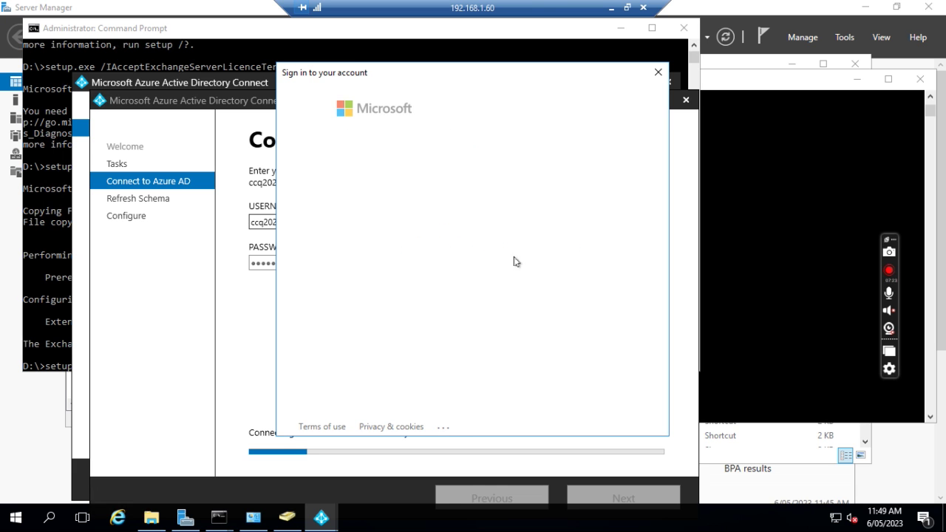
{"action": "type", "text": "•"}
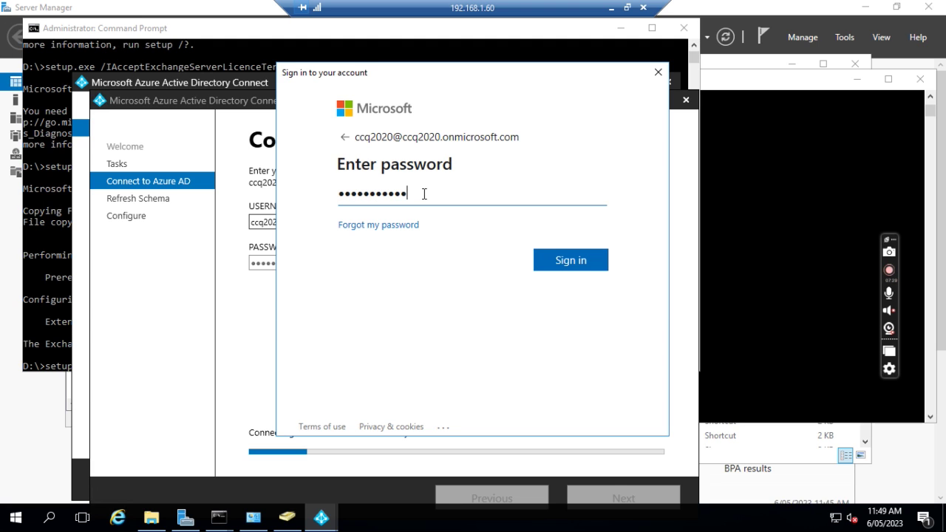
{"action": "left_click", "coordinate": [561, 268]}
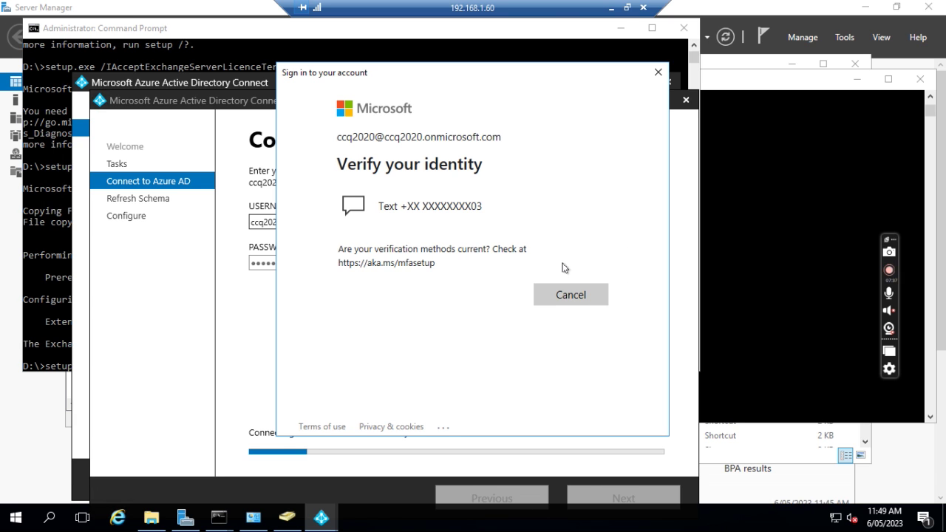
{"action": "left_click", "coordinate": [448, 211]}
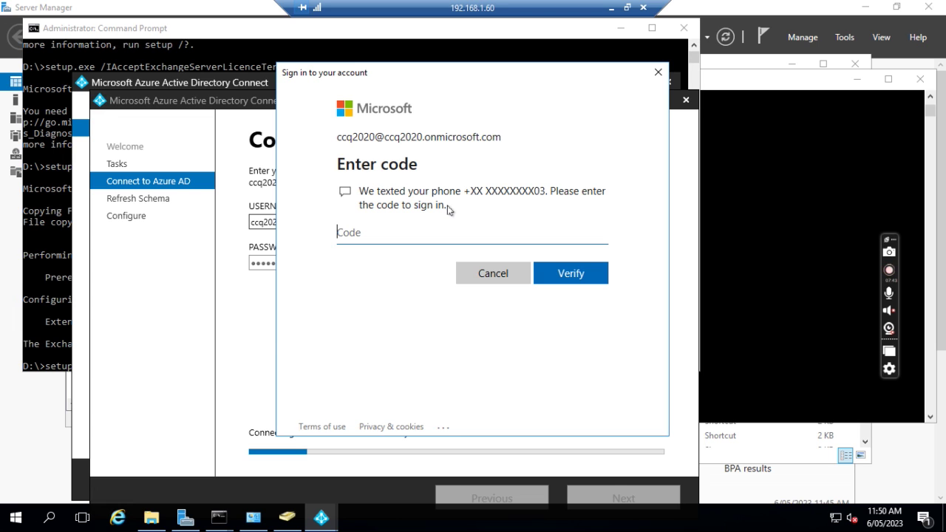
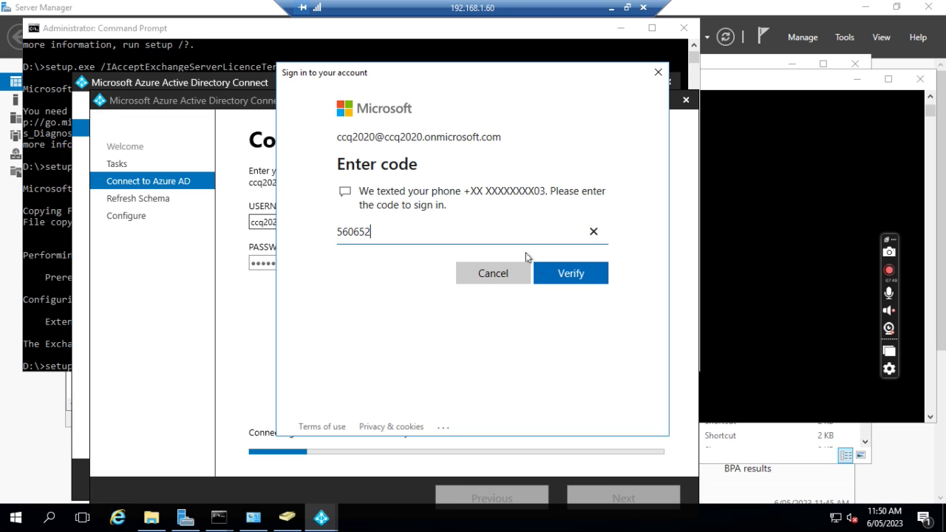
{"action": "left_click", "coordinate": [560, 275]}
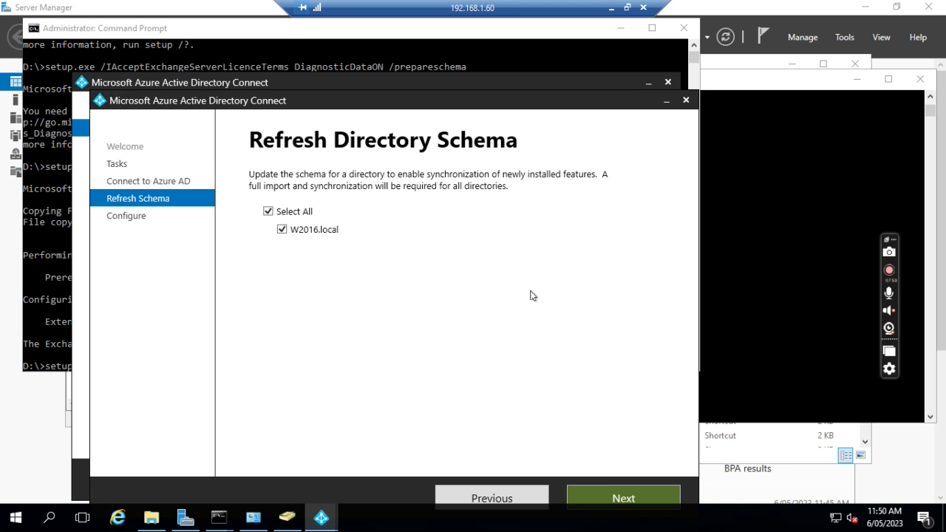
Step: Run the W2016.local schema refresh, then exit the wizard and dismiss the sync-in-progress error
{"action": "left_click", "coordinate": [613, 500]}
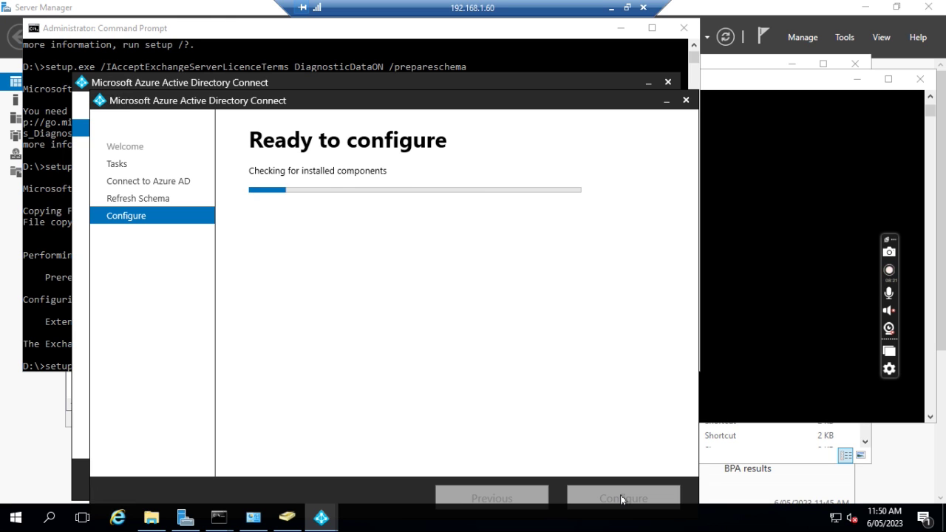
{"action": "left_click", "coordinate": [622, 499]}
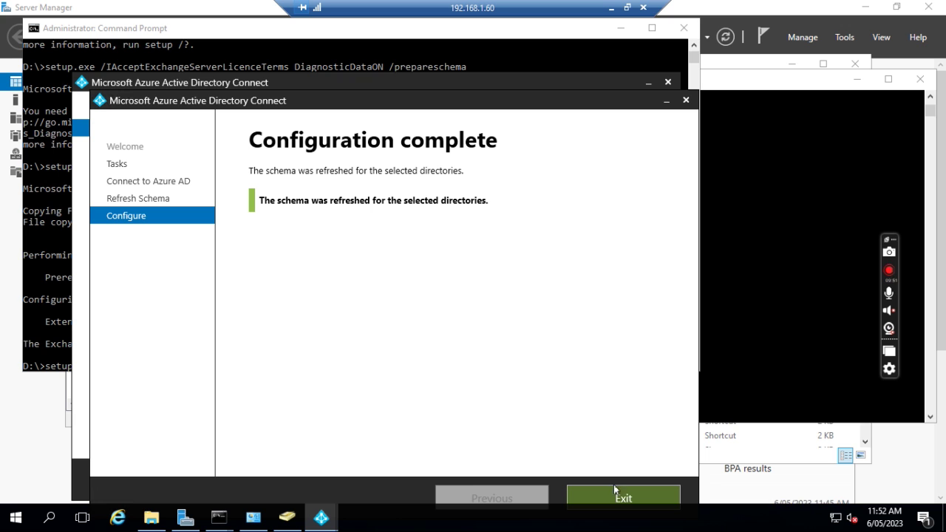
{"action": "left_click", "coordinate": [614, 490]}
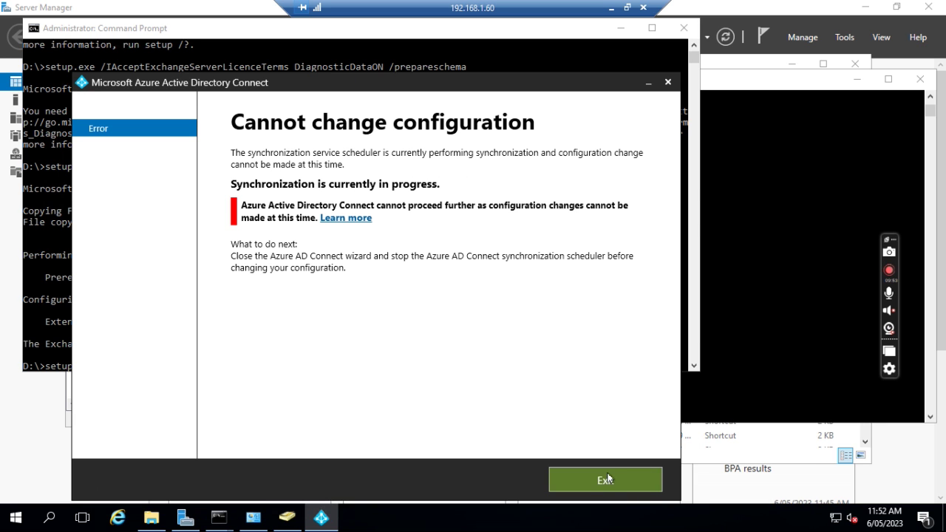
{"action": "left_click", "coordinate": [607, 479]}
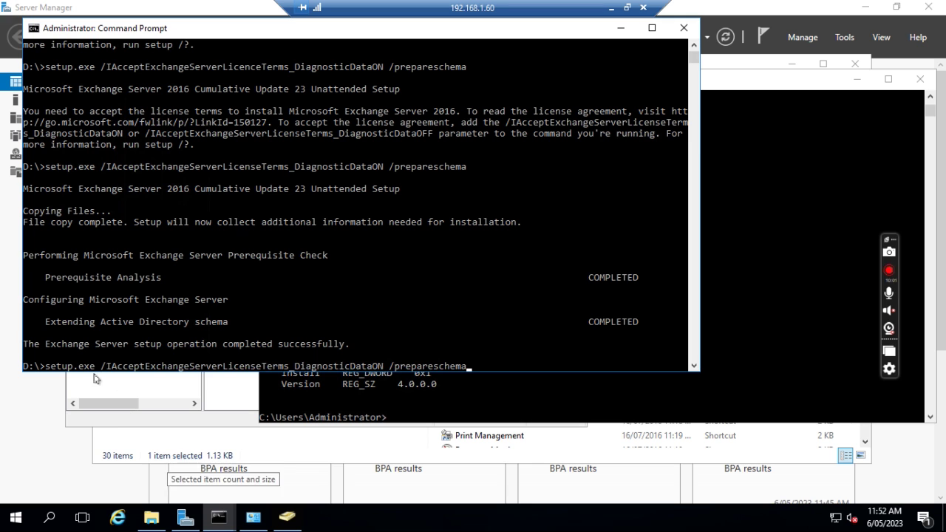
Step: Turn on Advanced Features in Active Directory Users and Computers
{"action": "left_click", "coordinate": [289, 522]}
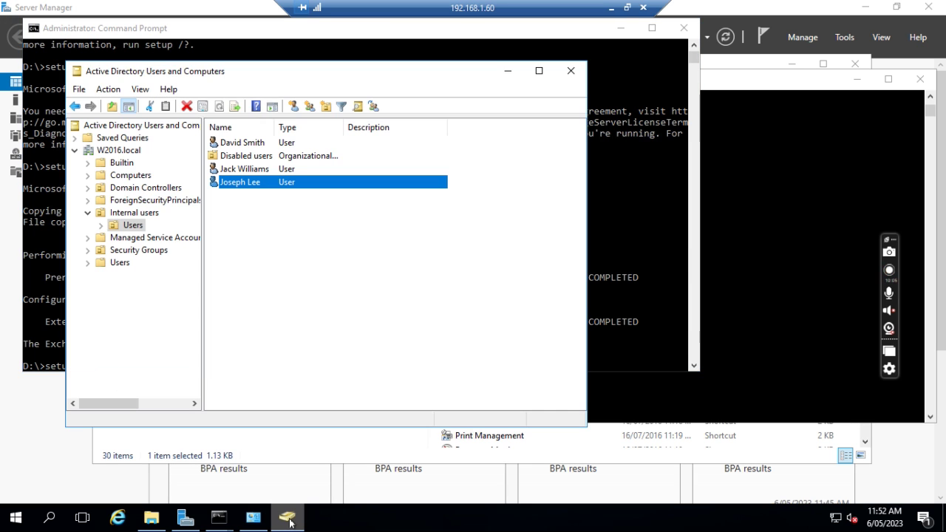
{"action": "left_click", "coordinate": [141, 89]}
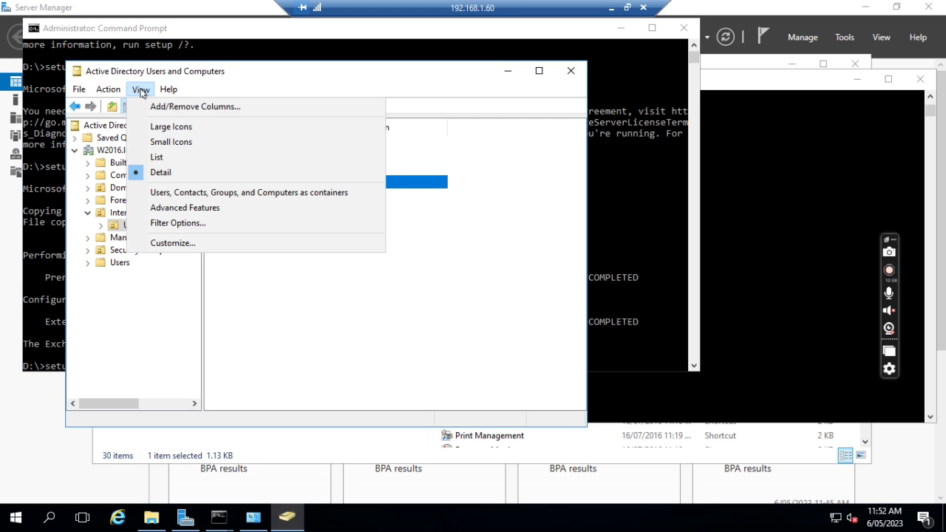
{"action": "left_click", "coordinate": [164, 207]}
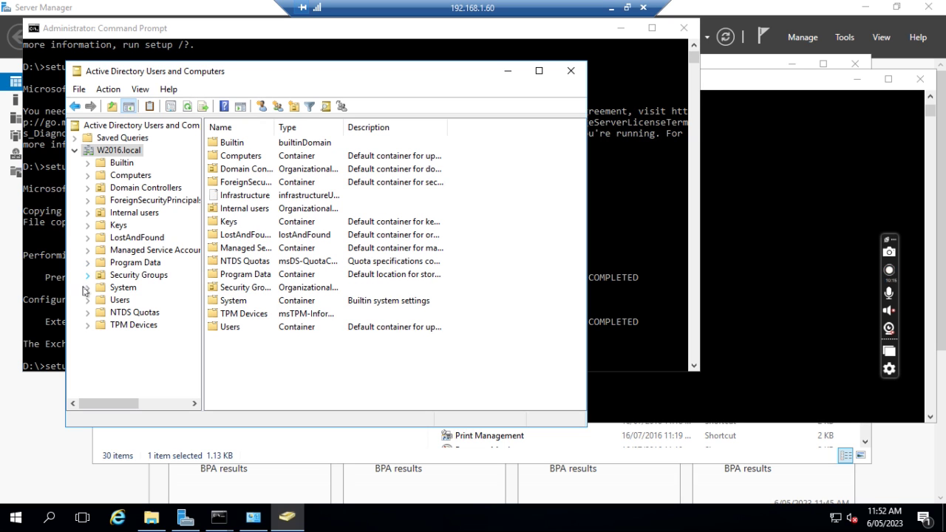
Step: Open the properties of the last user in Internal users > Users
{"action": "left_click", "coordinate": [88, 213]}
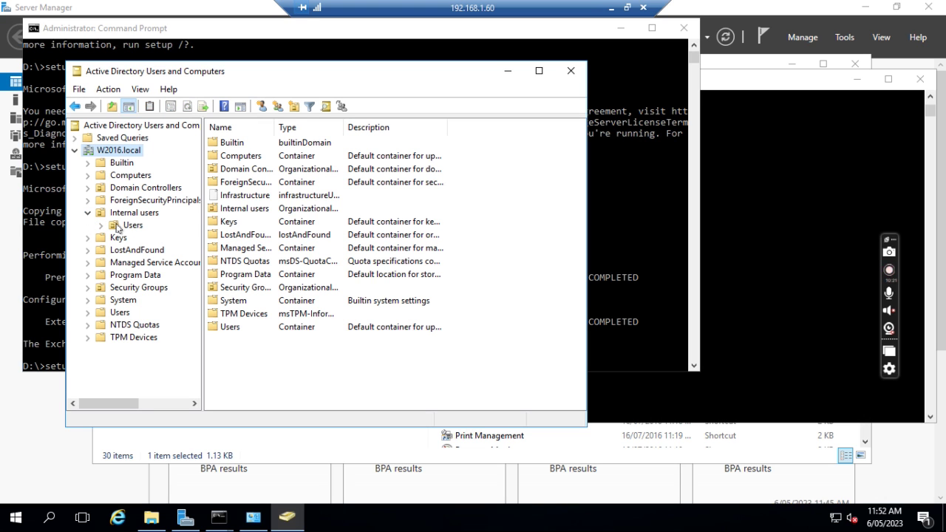
{"action": "left_click", "coordinate": [117, 227]}
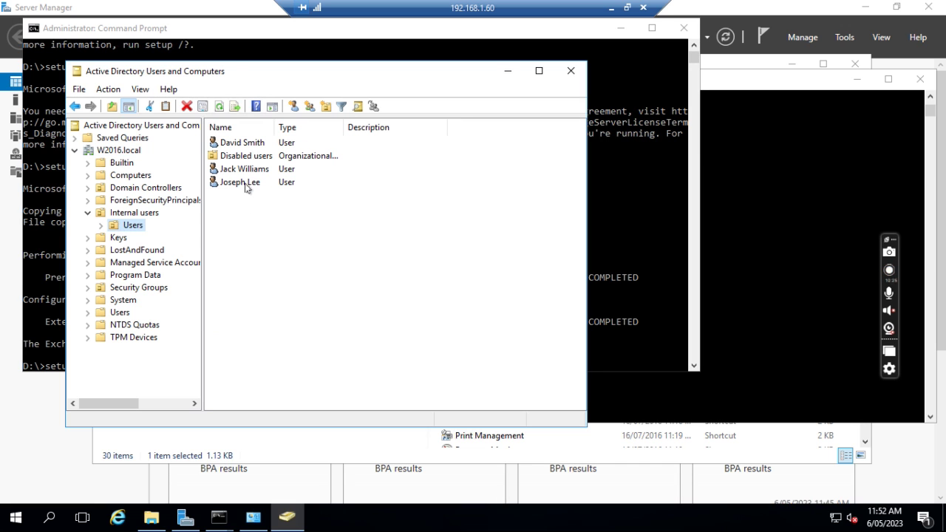
{"action": "left_click", "coordinate": [246, 188]}
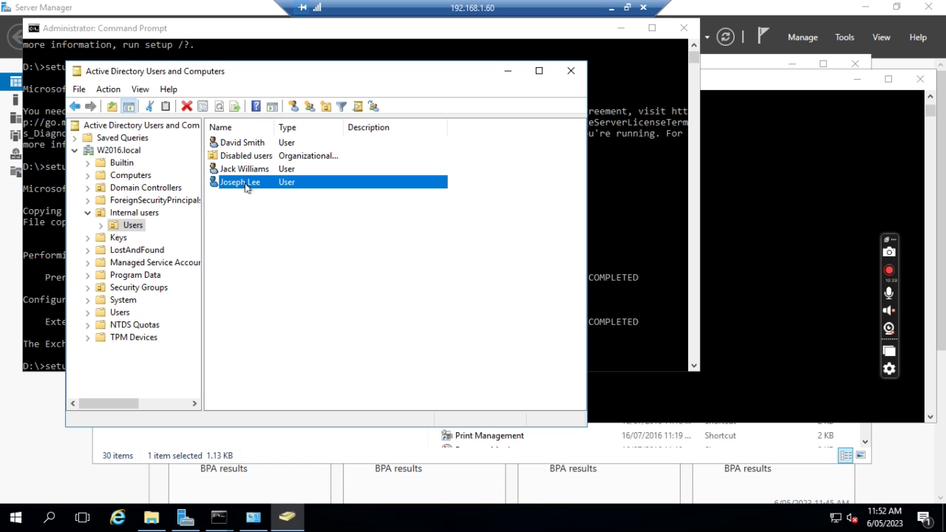
{"action": "double_click", "coordinate": [246, 187]}
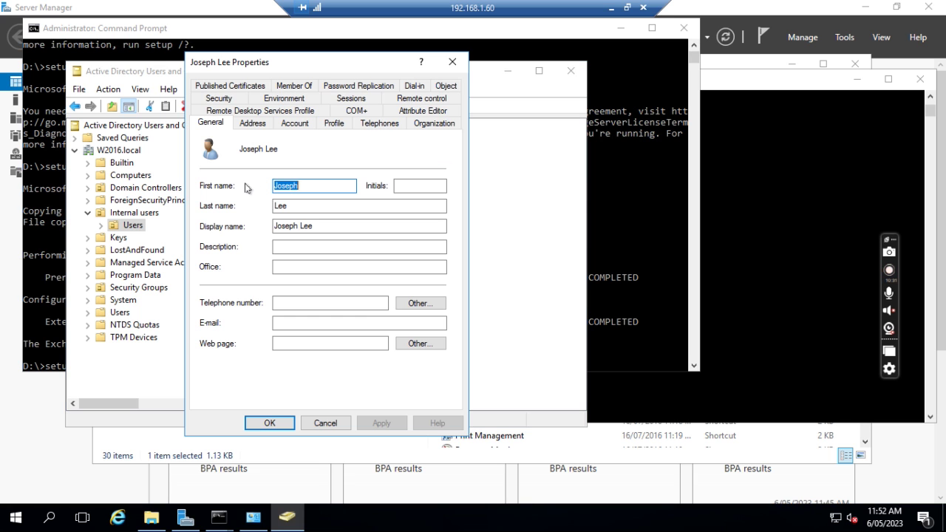
Step: On the Attribute Editor tab, scroll down to mailNickname and open it in the String Attribute Editor
{"action": "left_click", "coordinate": [415, 112]}
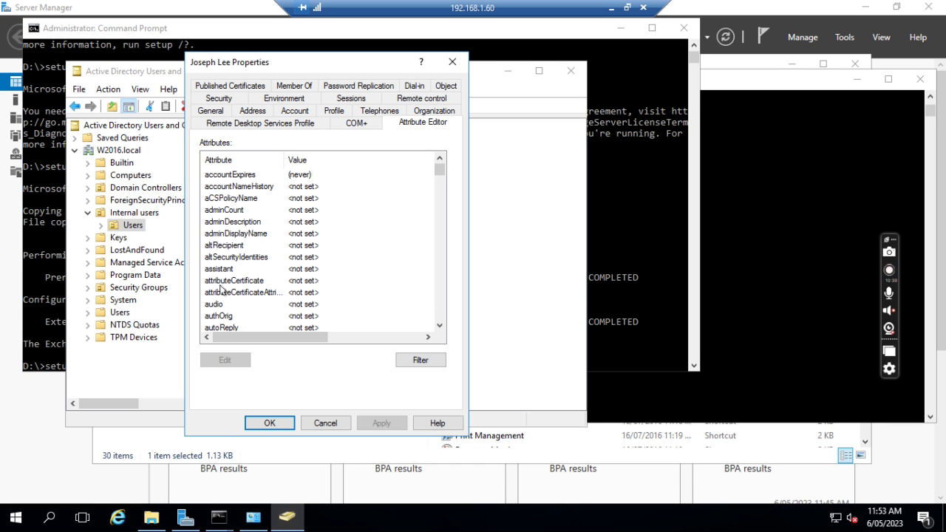
{"action": "left_click", "coordinate": [226, 291]}
{"action": "scroll", "coordinate": [236, 285], "scroll_direction": "down", "scroll_amount": 2}
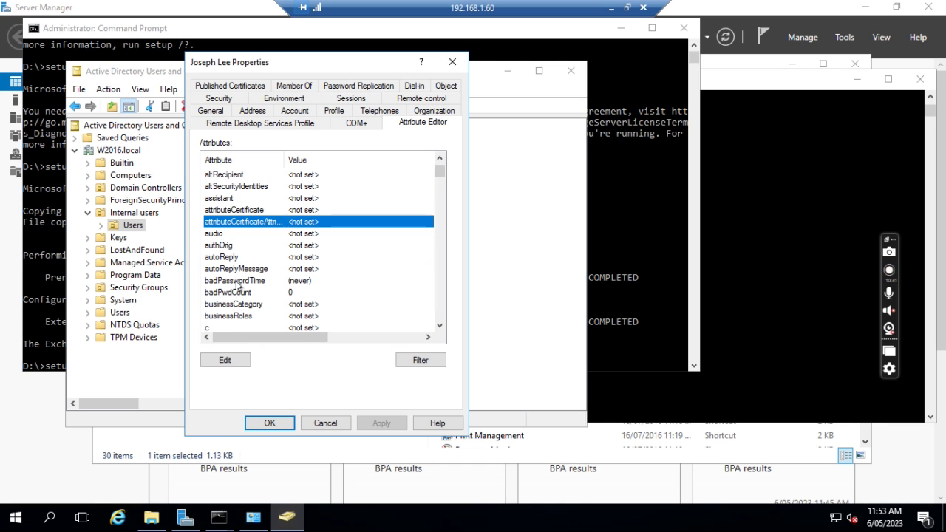
{"action": "scroll", "coordinate": [255, 283], "scroll_direction": "down", "scroll_amount": 1}
{"action": "scroll", "coordinate": [253, 284], "scroll_direction": "down", "scroll_amount": 6}
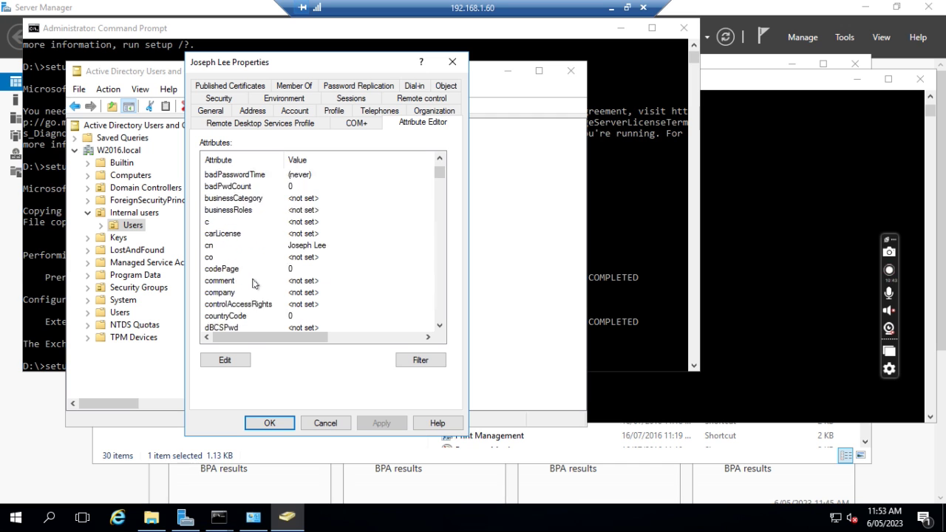
{"action": "scroll", "coordinate": [253, 284], "scroll_direction": "down", "scroll_amount": 1}
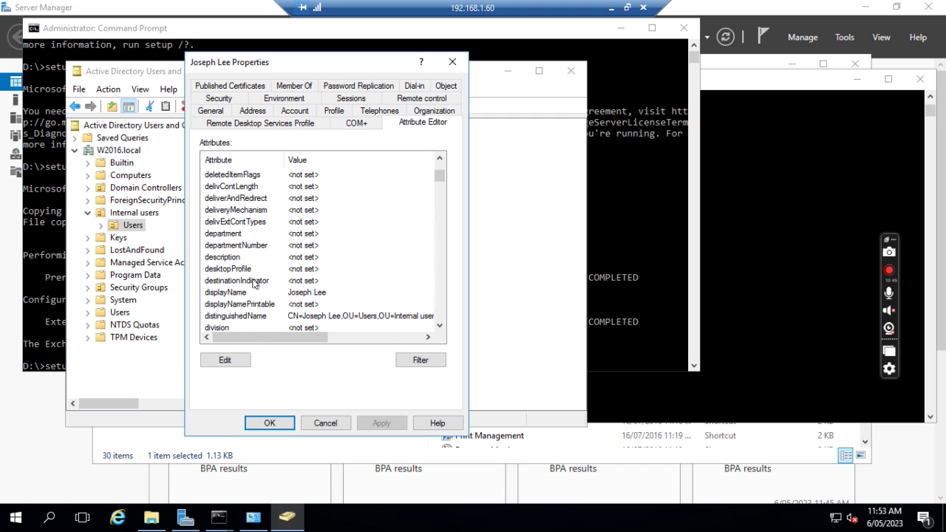
{"action": "scroll", "coordinate": [253, 284], "scroll_direction": "down", "scroll_amount": 2}
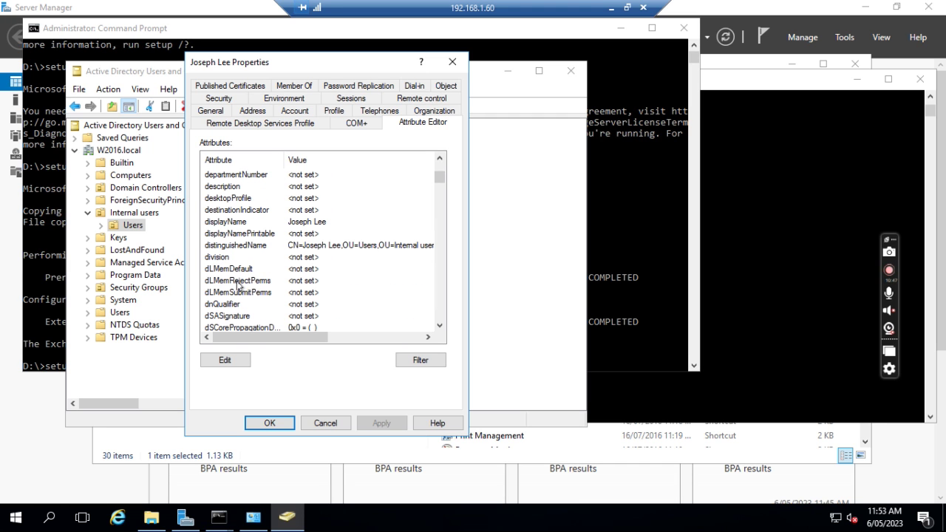
{"action": "scroll", "coordinate": [251, 288], "scroll_direction": "down", "scroll_amount": 3}
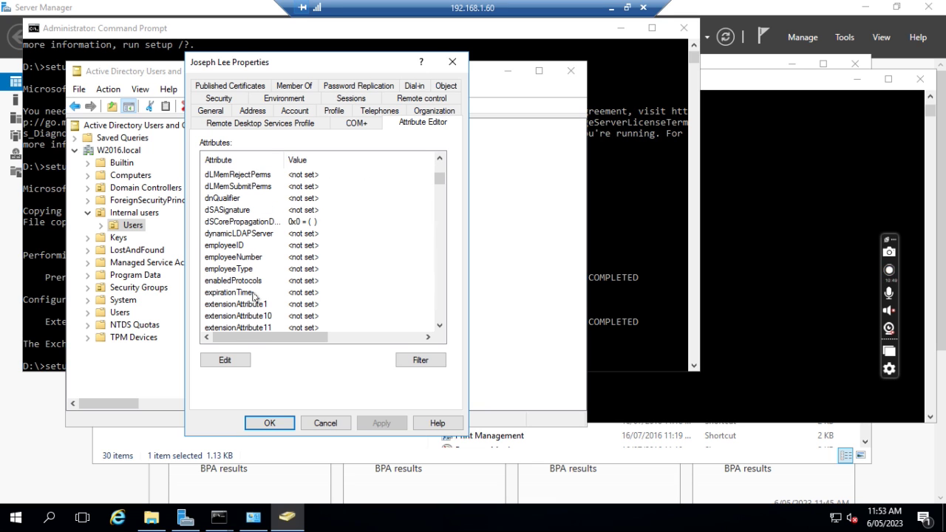
{"action": "scroll", "coordinate": [261, 283], "scroll_direction": "down", "scroll_amount": 1}
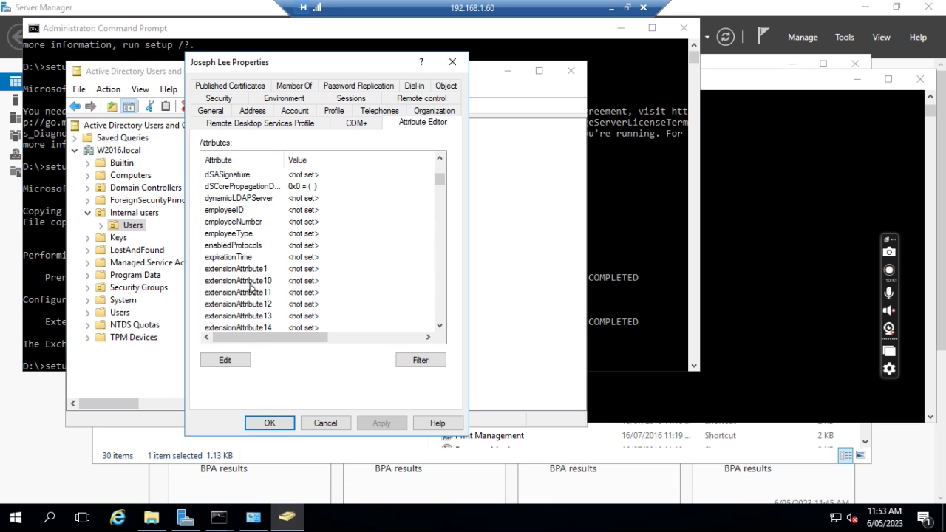
{"action": "scroll", "coordinate": [257, 284], "scroll_direction": "down", "scroll_amount": 2}
{"action": "scroll", "coordinate": [242, 256], "scroll_direction": "down", "scroll_amount": 6}
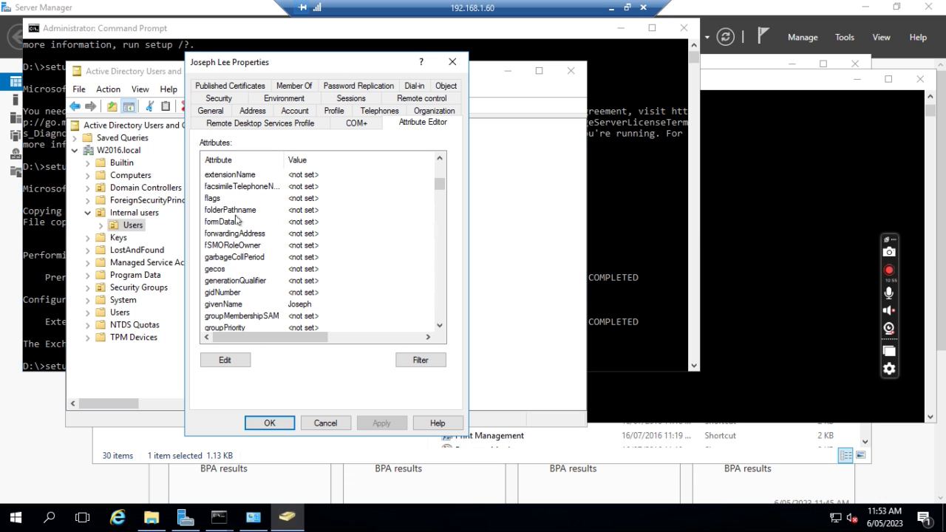
{"action": "scroll", "coordinate": [239, 220], "scroll_direction": "down", "scroll_amount": 1}
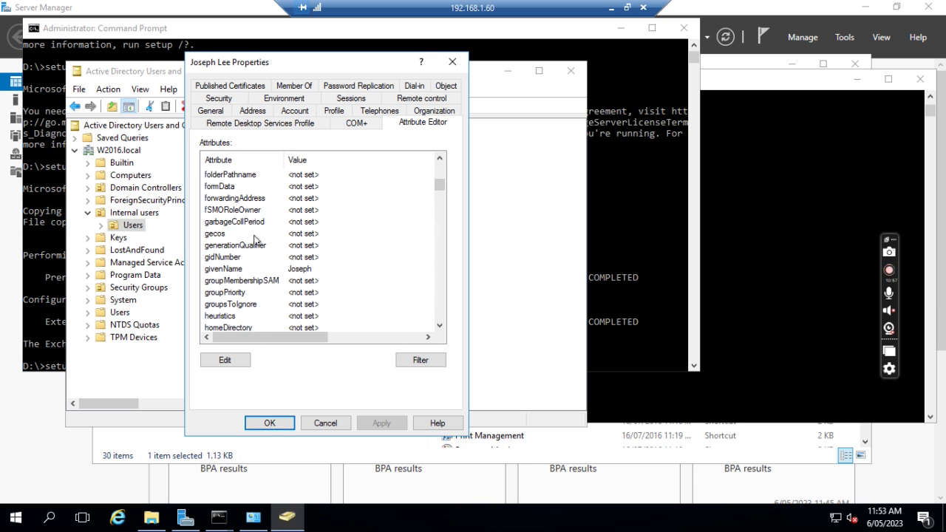
{"action": "scroll", "coordinate": [254, 245], "scroll_direction": "down", "scroll_amount": 4}
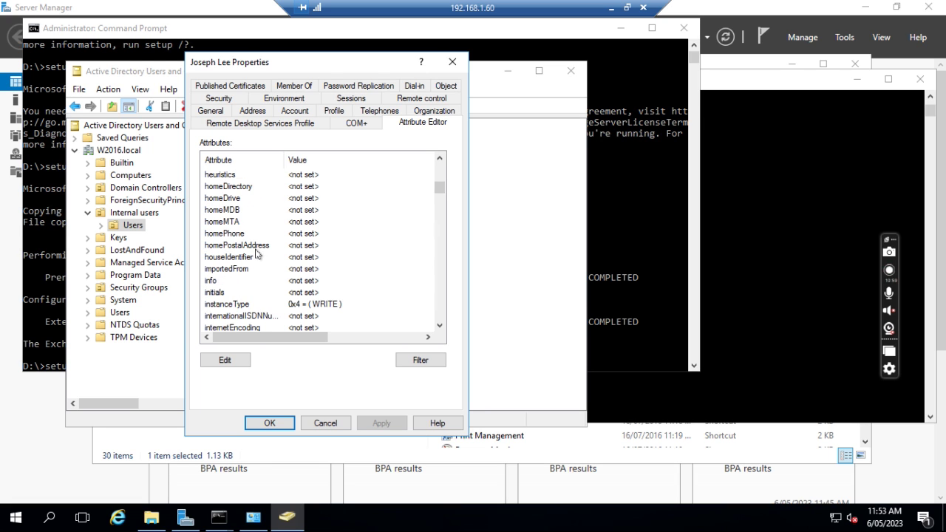
{"action": "scroll", "coordinate": [255, 266], "scroll_direction": "down", "scroll_amount": 2}
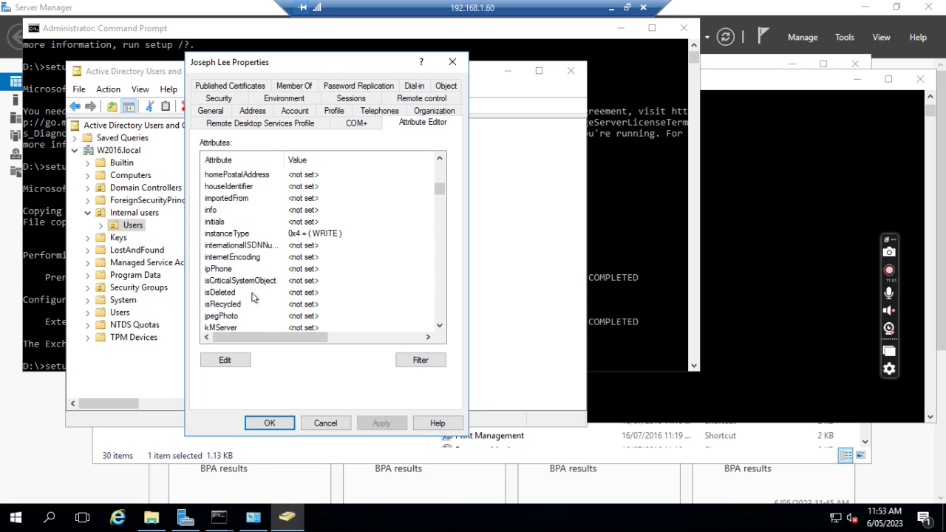
{"action": "scroll", "coordinate": [237, 295], "scroll_direction": "down", "scroll_amount": 3}
{"action": "scroll", "coordinate": [237, 296], "scroll_direction": "down", "scroll_amount": 2}
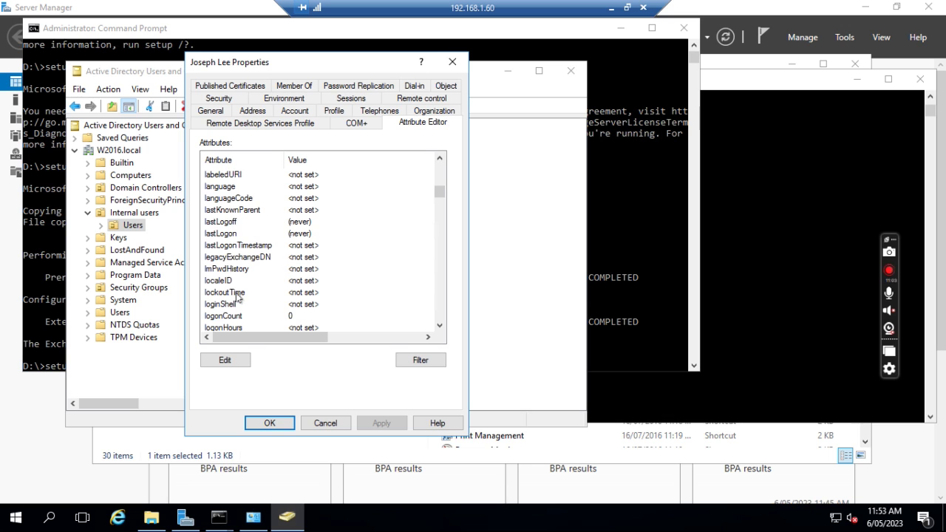
{"action": "scroll", "coordinate": [238, 295], "scroll_direction": "down", "scroll_amount": 2}
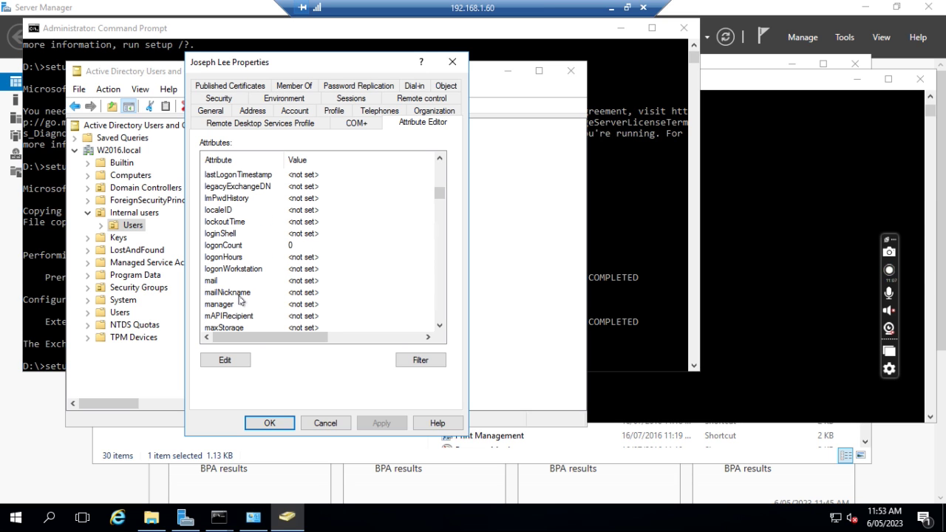
{"action": "double_click", "coordinate": [234, 294]}
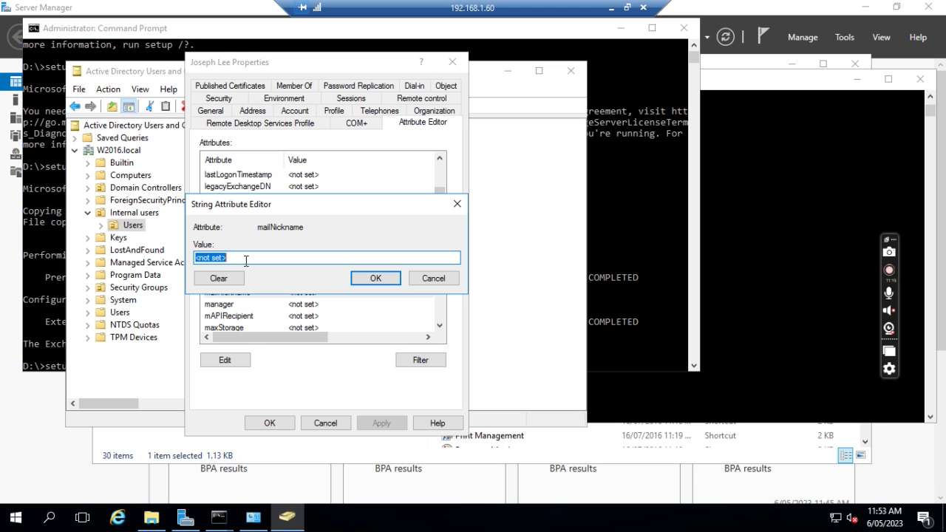
Step: Set mailNickname to the user's first.last alias
{"action": "left_click", "coordinate": [376, 279]}
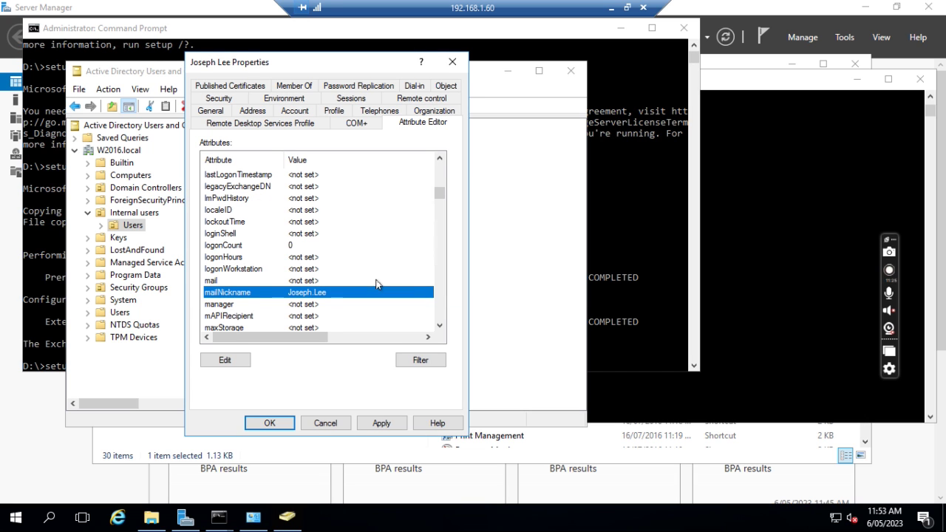
Step: Widen the attribute name column and scroll down to msExchHideFromAddressLists
{"action": "scroll", "coordinate": [265, 278], "scroll_direction": "down", "scroll_amount": 1}
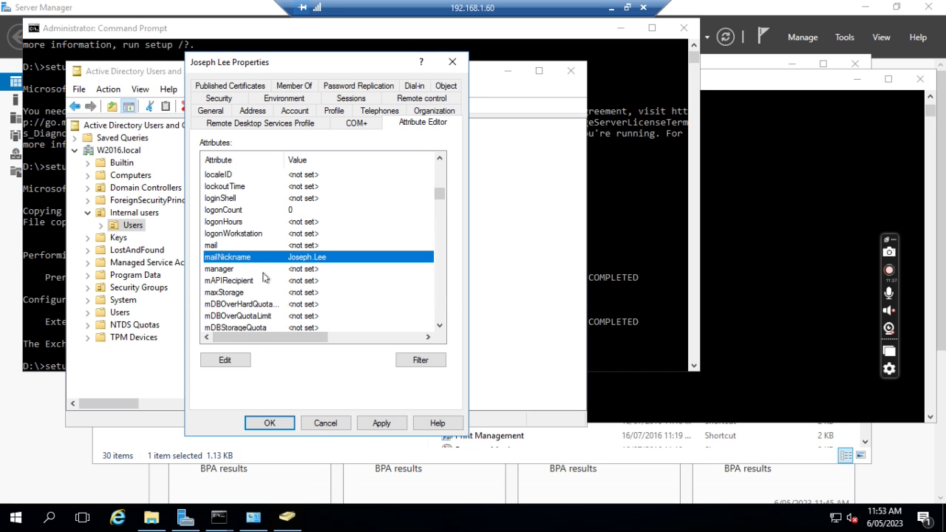
{"action": "scroll", "coordinate": [264, 277], "scroll_direction": "down", "scroll_amount": 2}
{"action": "scroll", "coordinate": [265, 278], "scroll_direction": "down", "scroll_amount": 2}
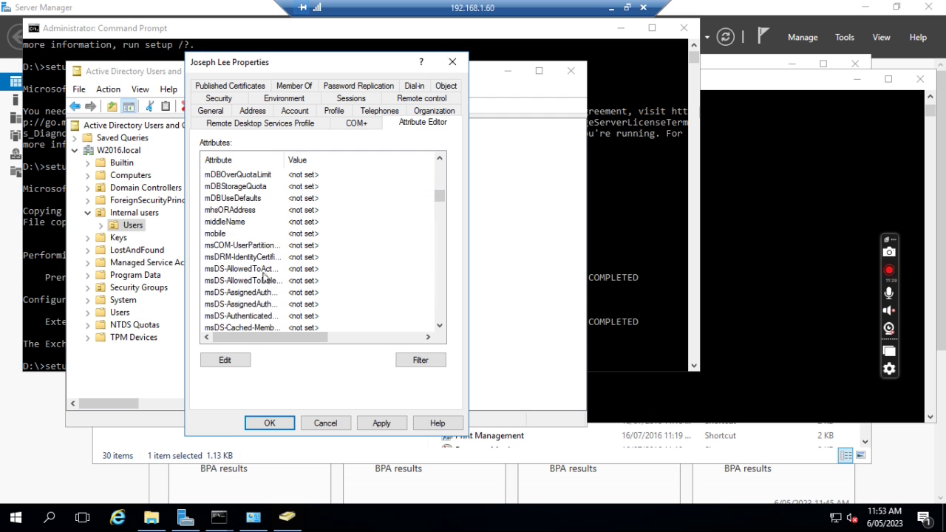
{"action": "scroll", "coordinate": [264, 278], "scroll_direction": "down", "scroll_amount": 4}
{"action": "scroll", "coordinate": [264, 278], "scroll_direction": "down", "scroll_amount": 10}
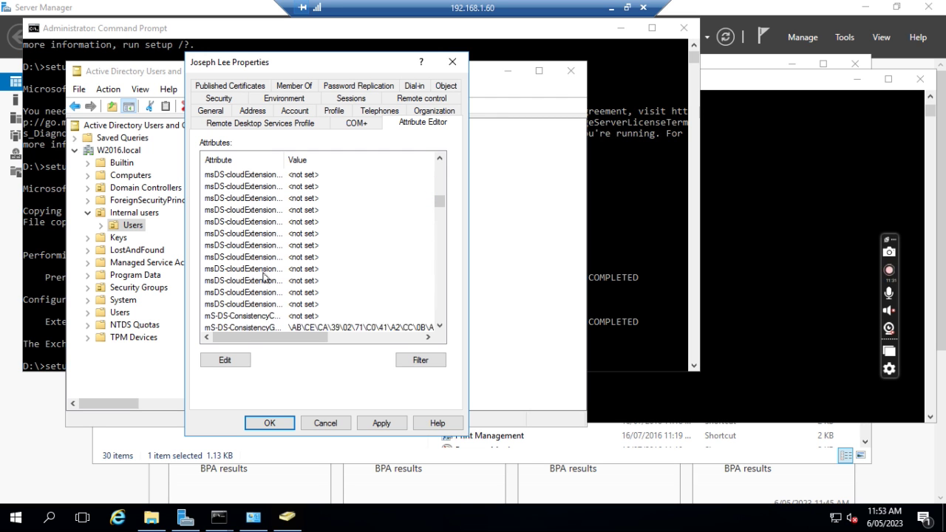
{"action": "scroll", "coordinate": [265, 278], "scroll_direction": "down", "scroll_amount": 10}
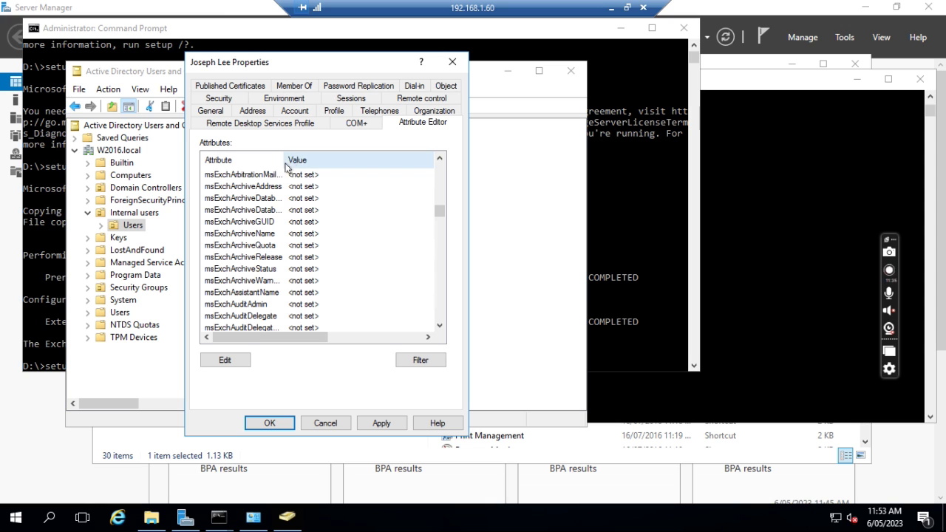
{"action": "left_click_drag", "start_coordinate": [287, 159], "coordinate": [342, 162]}
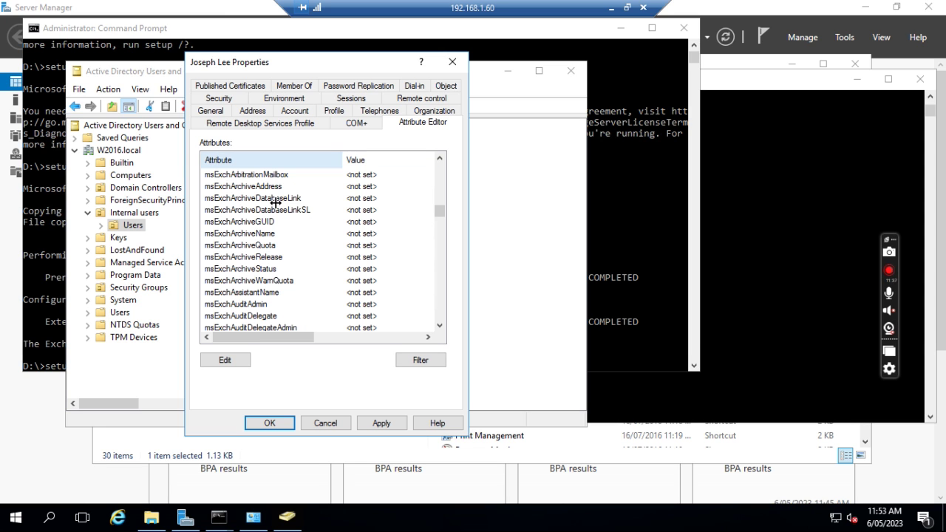
{"action": "scroll", "coordinate": [275, 225], "scroll_direction": "down", "scroll_amount": 2}
{"action": "scroll", "coordinate": [273, 226], "scroll_direction": "down", "scroll_amount": 3}
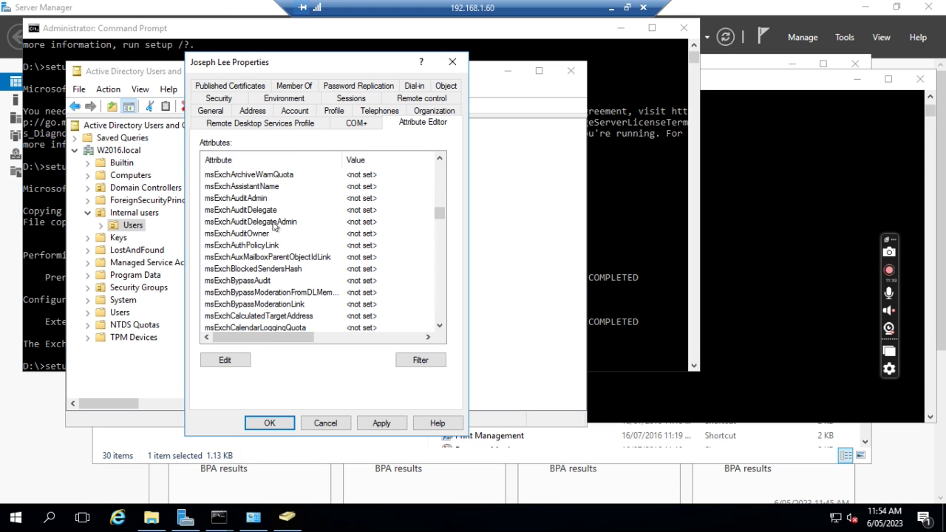
{"action": "scroll", "coordinate": [264, 248], "scroll_direction": "down", "scroll_amount": 9}
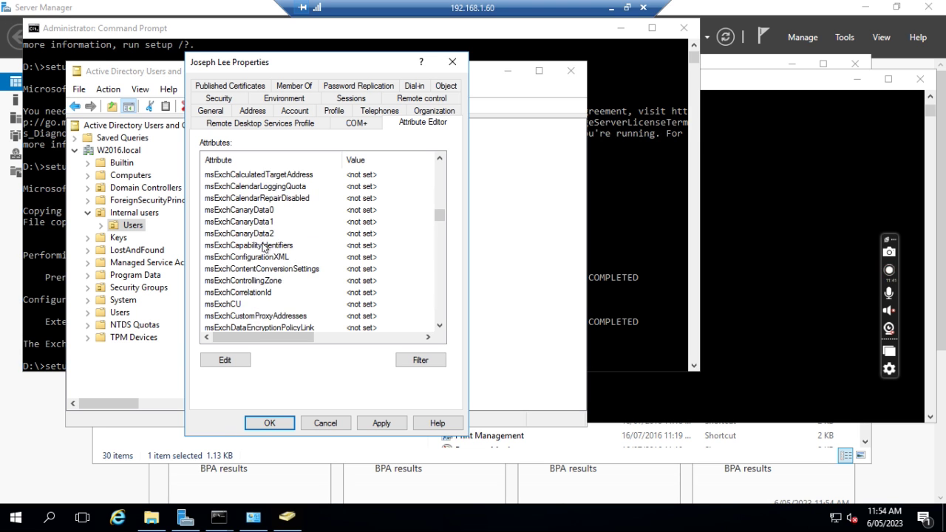
{"action": "scroll", "coordinate": [264, 248], "scroll_direction": "down", "scroll_amount": 10}
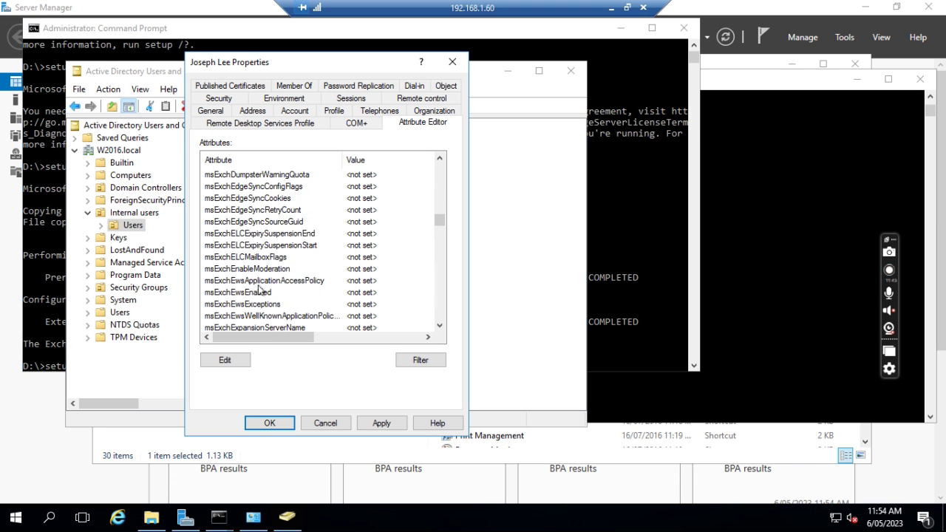
{"action": "scroll", "coordinate": [259, 289], "scroll_direction": "down", "scroll_amount": 7}
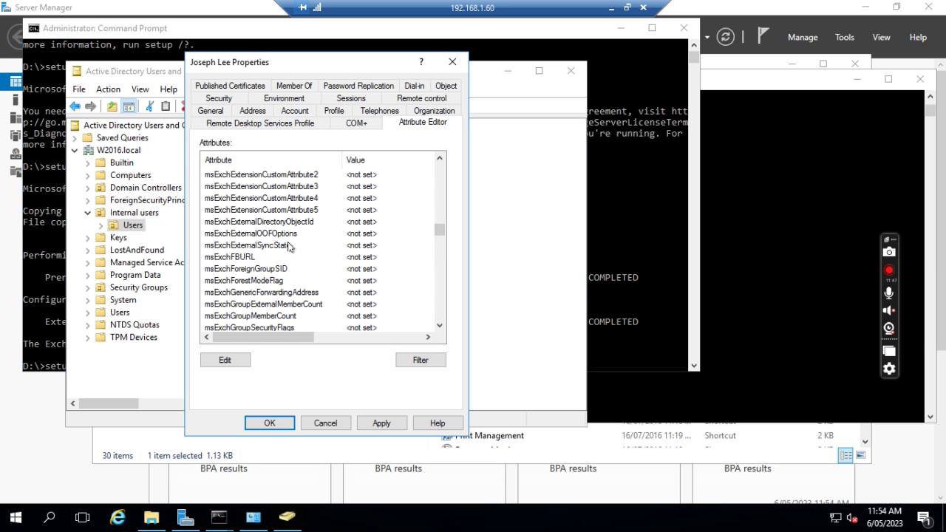
{"action": "scroll", "coordinate": [264, 264], "scroll_direction": "down", "scroll_amount": 2}
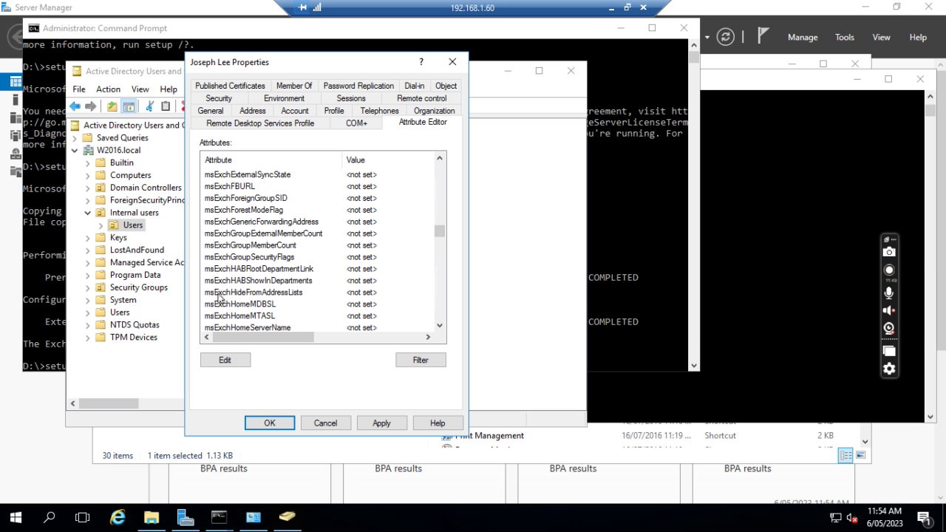
{"action": "left_click", "coordinate": [219, 294]}
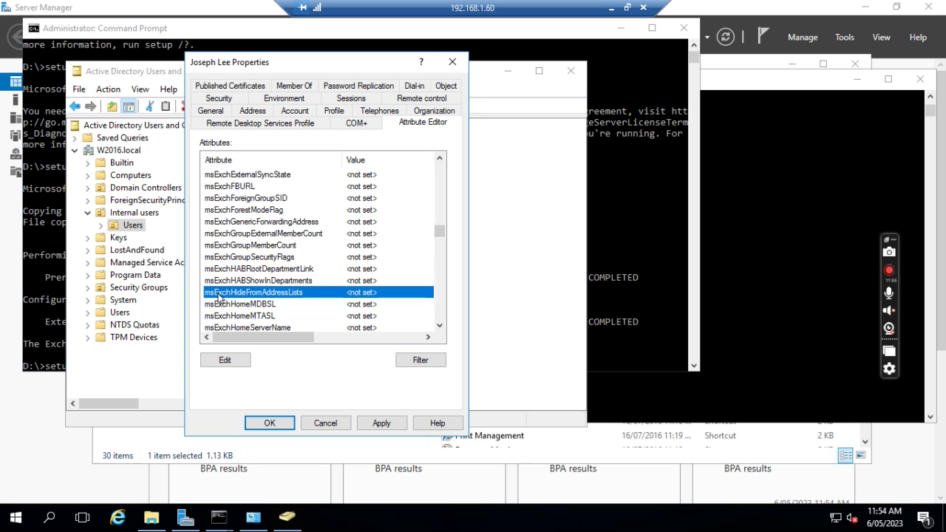
Step: Set msExchHideFromAddressLists to True, apply, and close the Properties dialog
{"action": "double_click", "coordinate": [218, 296]}
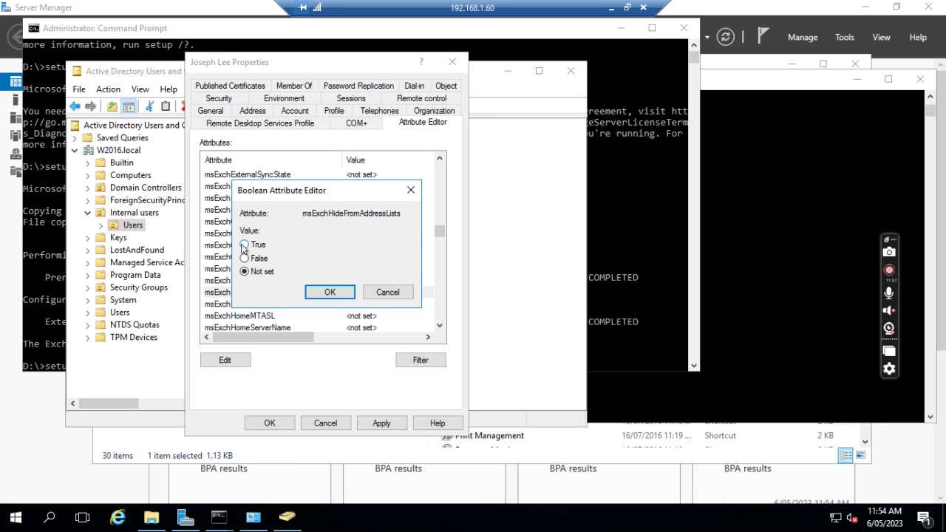
{"action": "left_click", "coordinate": [328, 294]}
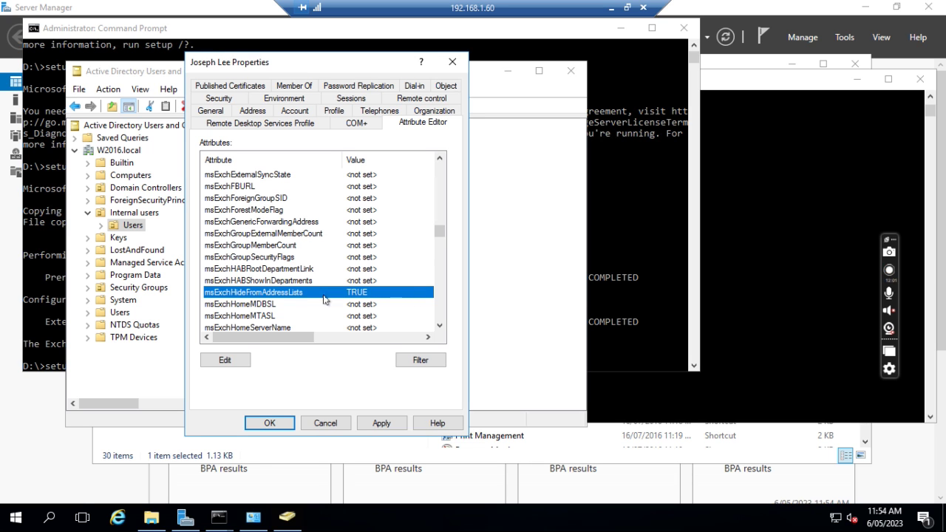
{"action": "left_click", "coordinate": [383, 426]}
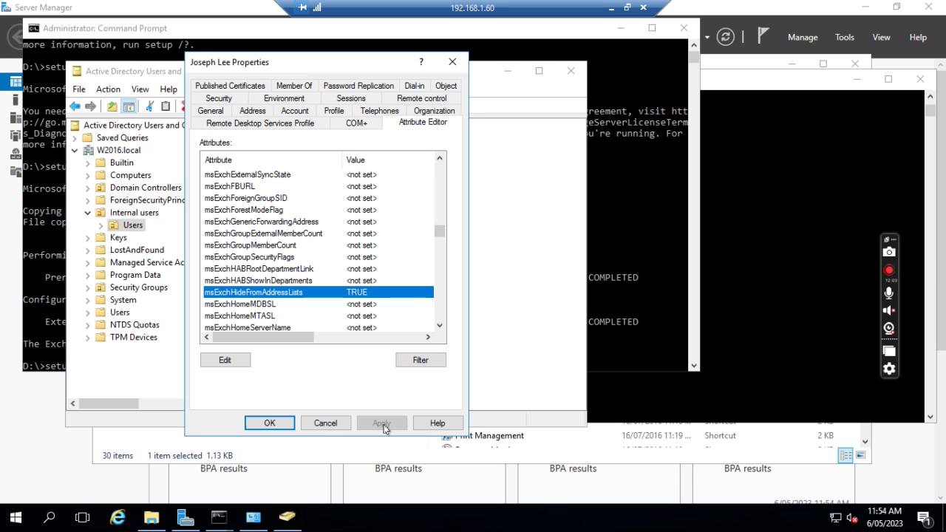
{"action": "left_click", "coordinate": [270, 425]}
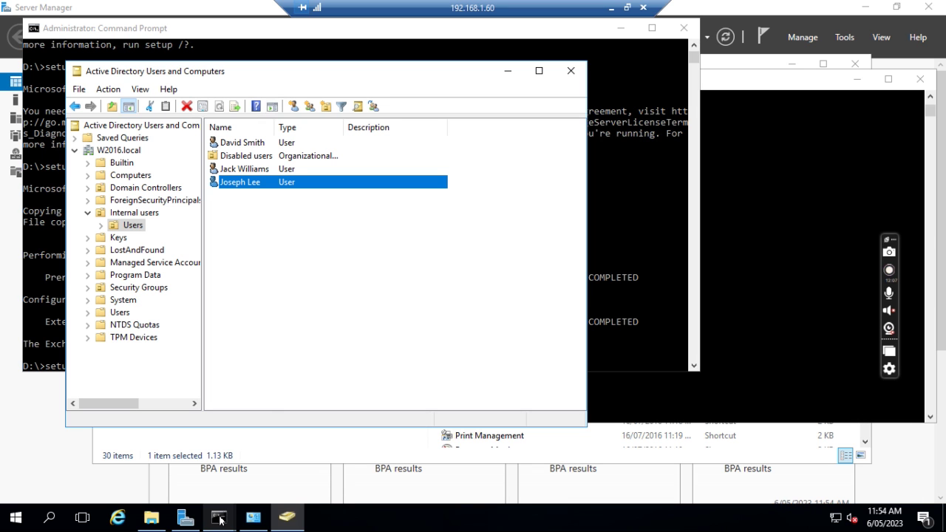
Step: Launch Windows PowerShell from the Start search
{"action": "left_click", "coordinate": [50, 521]}
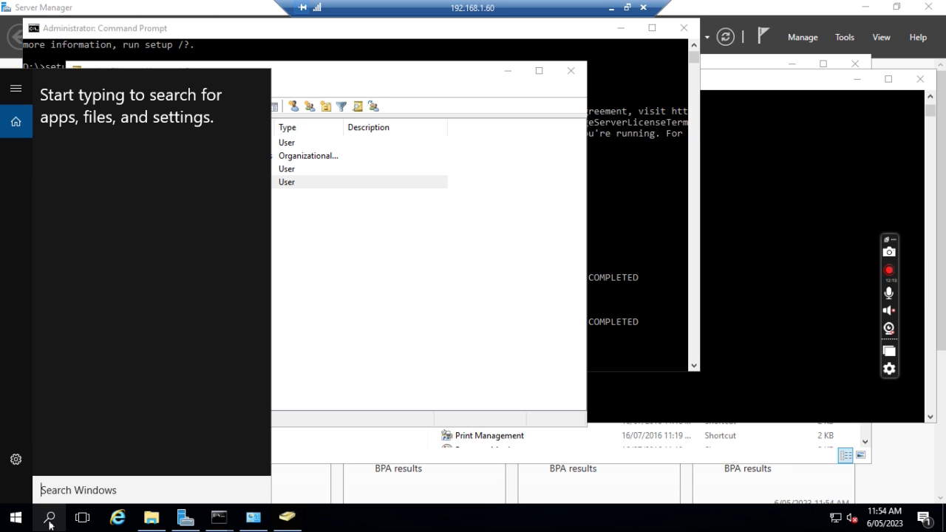
{"action": "type", "text": "pow"}
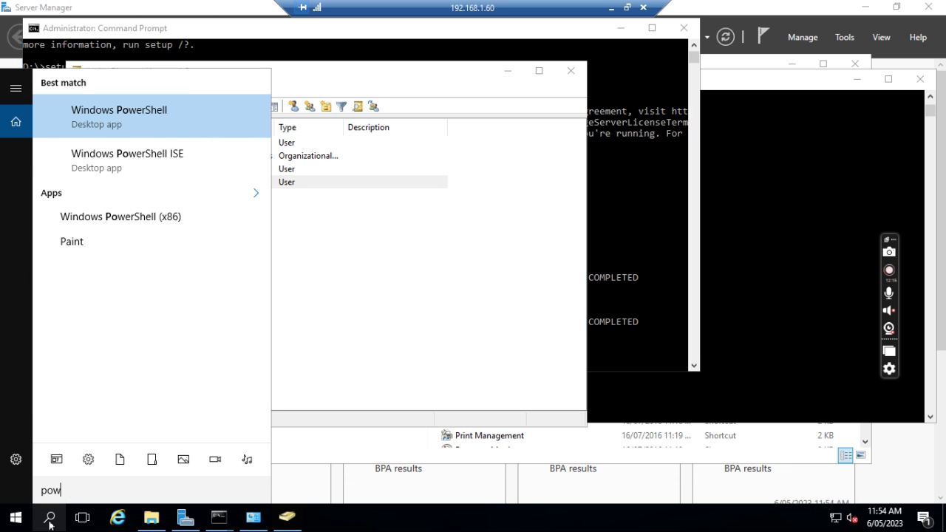
{"action": "type", "text": "ersh"}
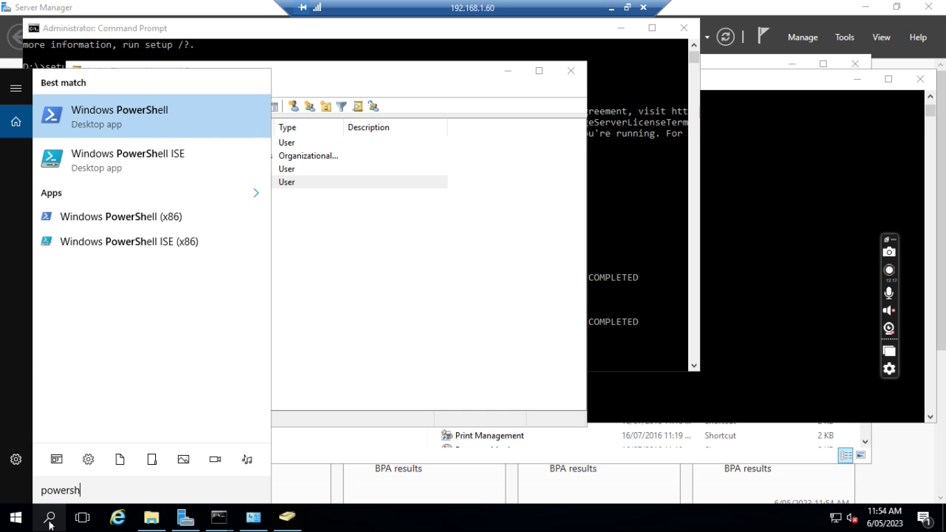
{"action": "left_click", "coordinate": [93, 108]}
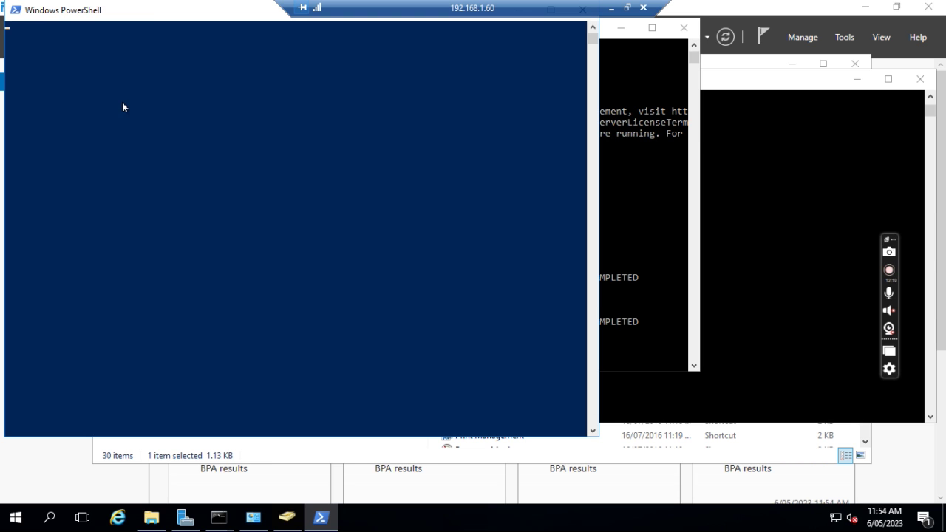
Step: Run start-adsyncsynccycle -policytype delta to trigger a delta sync
{"action": "type", "text": "start-ad"}
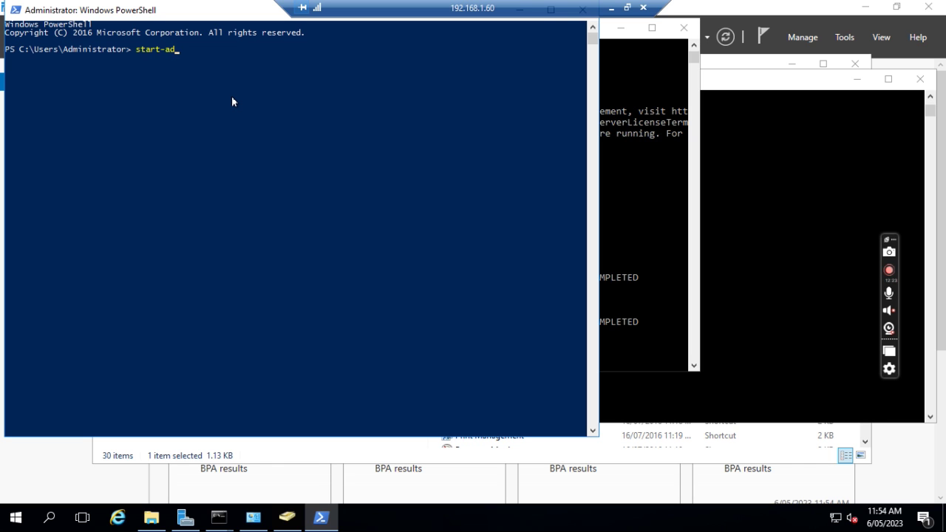
{"action": "type", "text": "syncsynccycle -polit"}
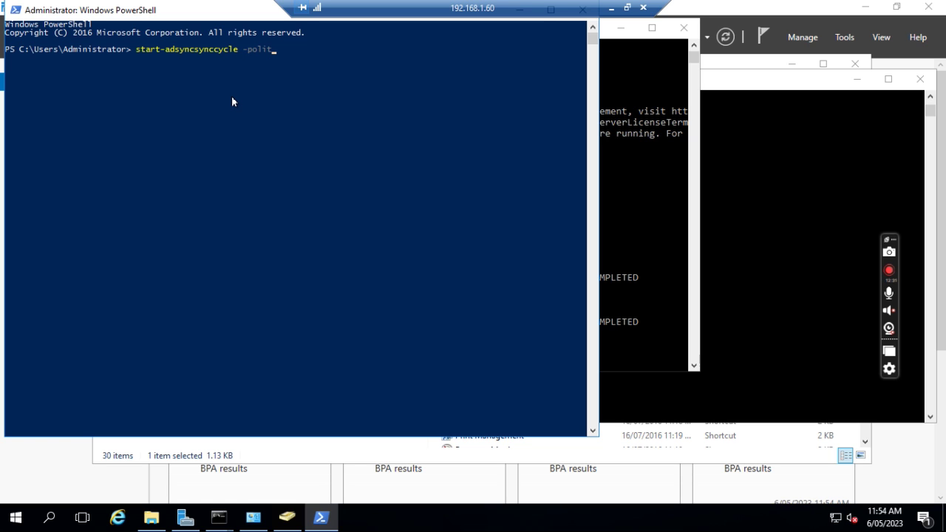
{"action": "key", "text": "BackSpace"}
{"action": "type", "text": "cytype delta"}
{"action": "key", "text": "Return"}
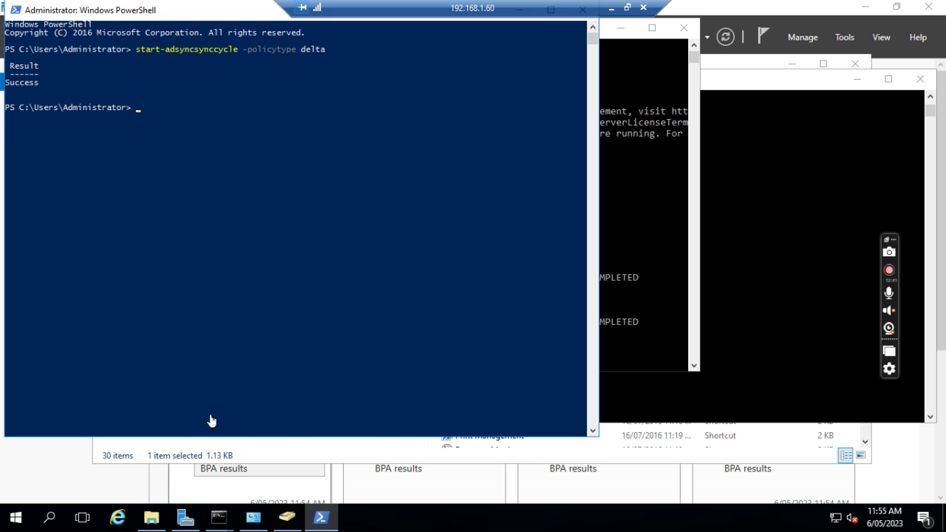
{"action": "left_click", "coordinate": [627, 8]}
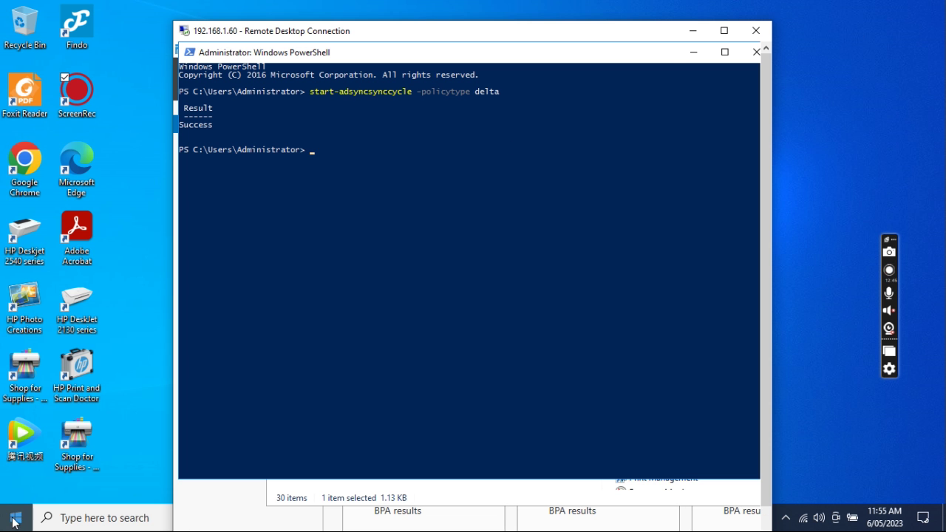
Step: Reload Mailboxes in Exchange admin center and view the user's hide-from-GAL setting, still Off
{"action": "left_click", "coordinate": [16, 518]}
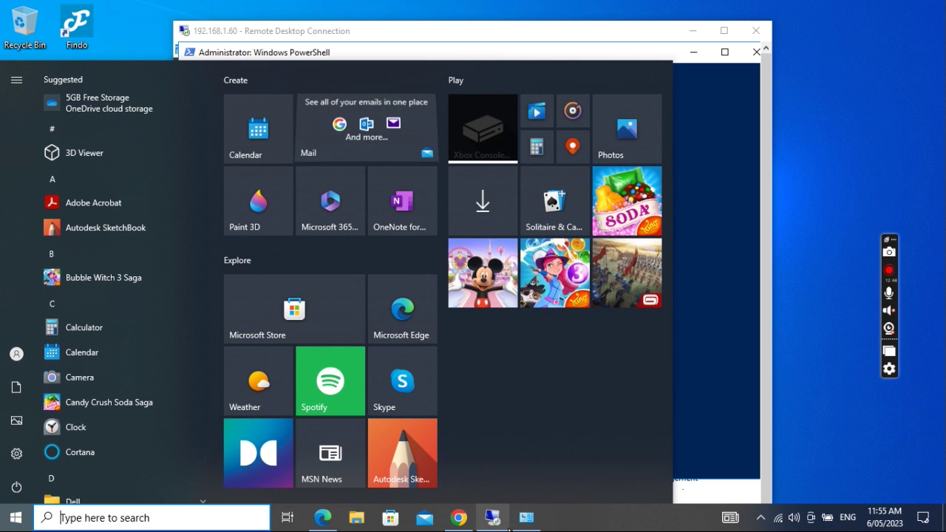
{"action": "left_click", "coordinate": [459, 517]}
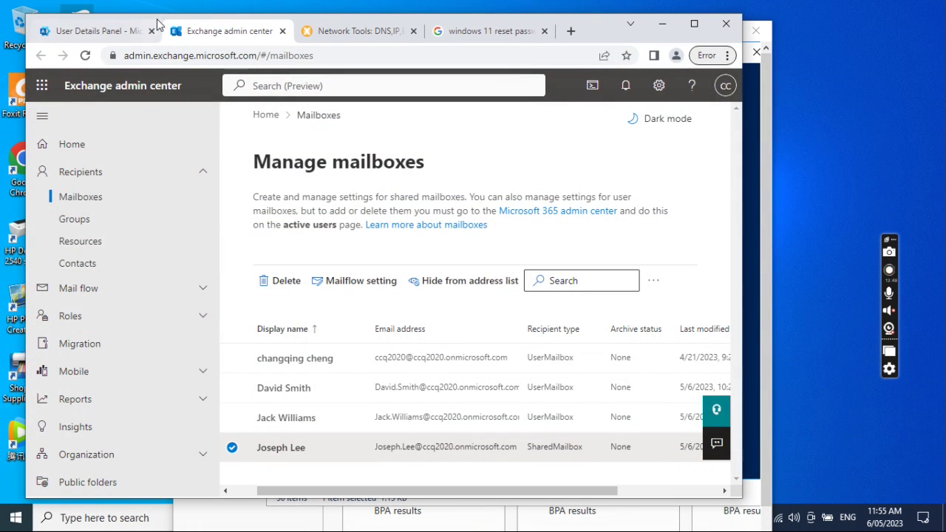
{"action": "left_click", "coordinate": [695, 24]}
{"action": "left_click", "coordinate": [59, 36]}
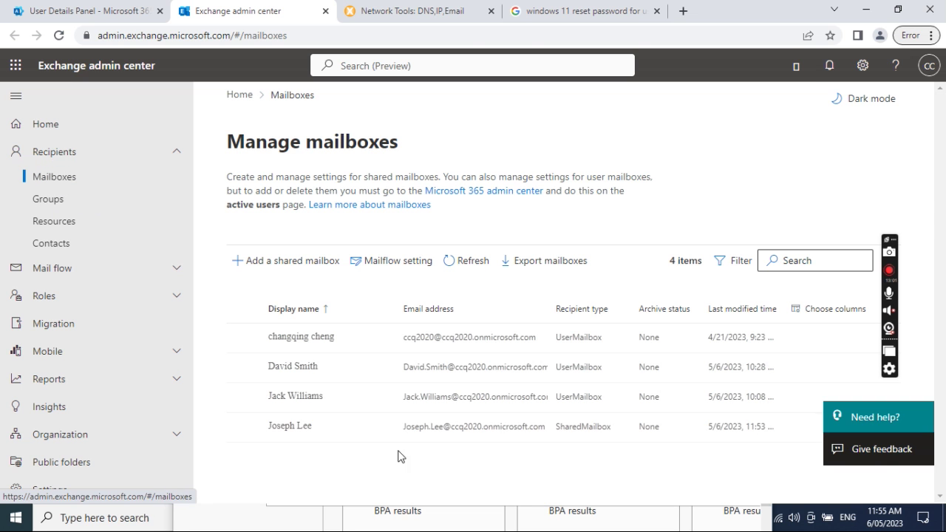
{"action": "left_click", "coordinate": [281, 427]}
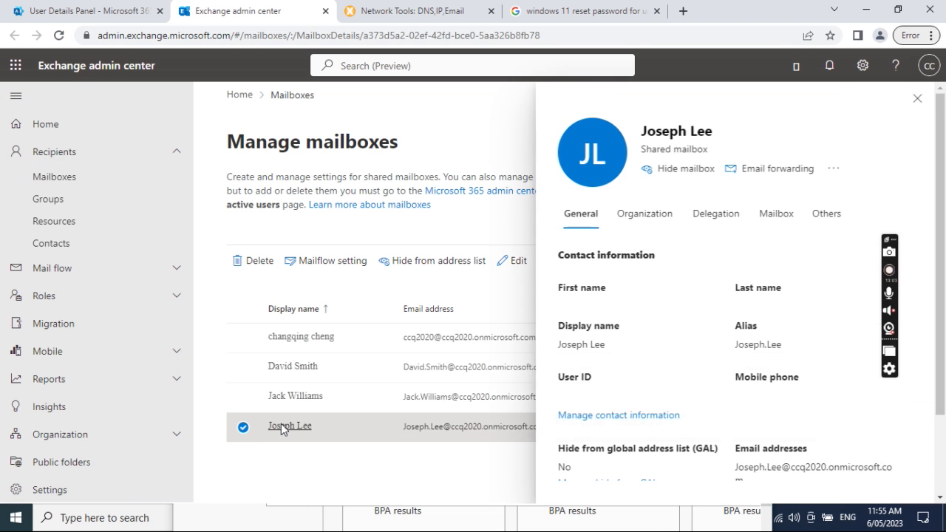
{"action": "scroll", "coordinate": [626, 369], "scroll_direction": "down", "scroll_amount": 2}
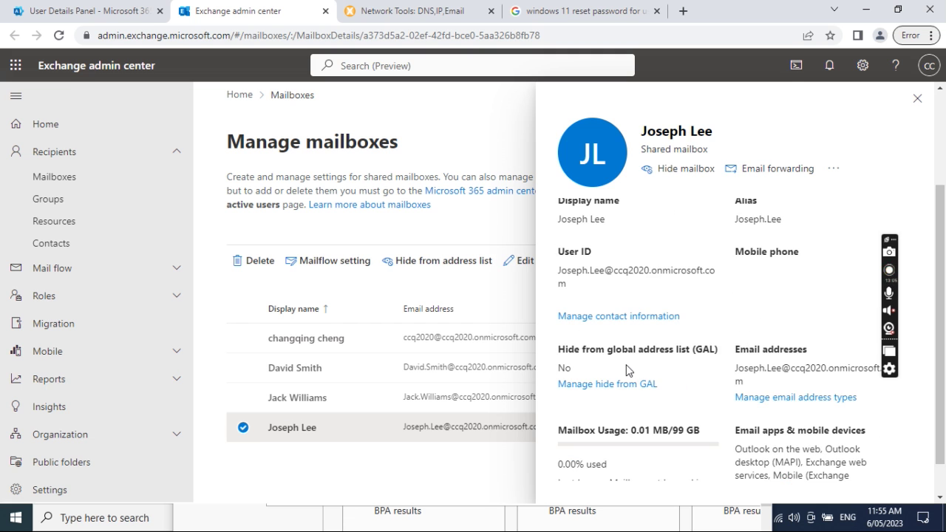
{"action": "left_click", "coordinate": [618, 385]}
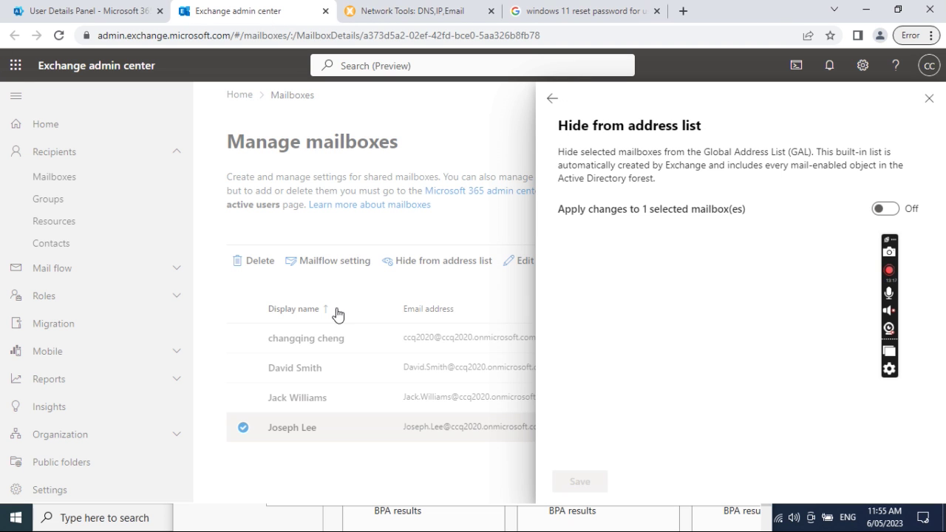
Step: Start mstsc and connect to 192.168.1.160
{"action": "left_click", "coordinate": [90, 518]}
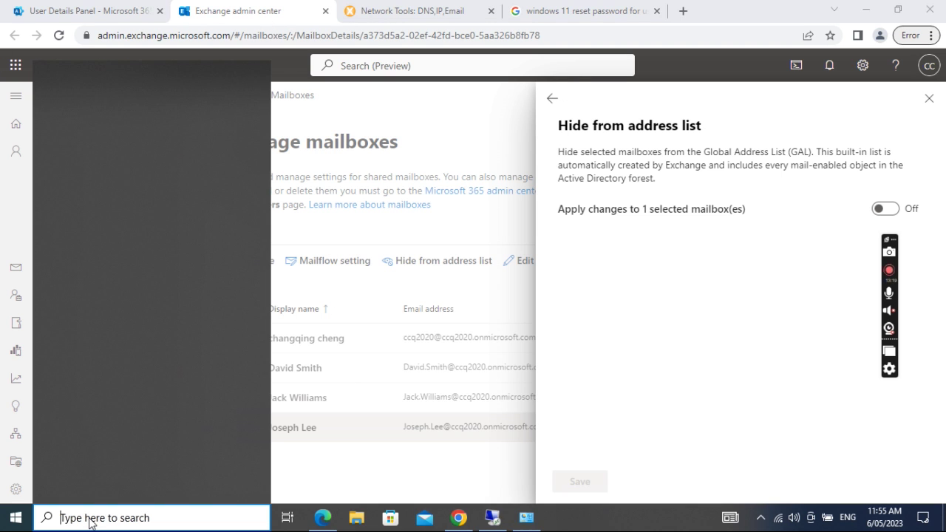
{"action": "type", "text": "mstsc"}
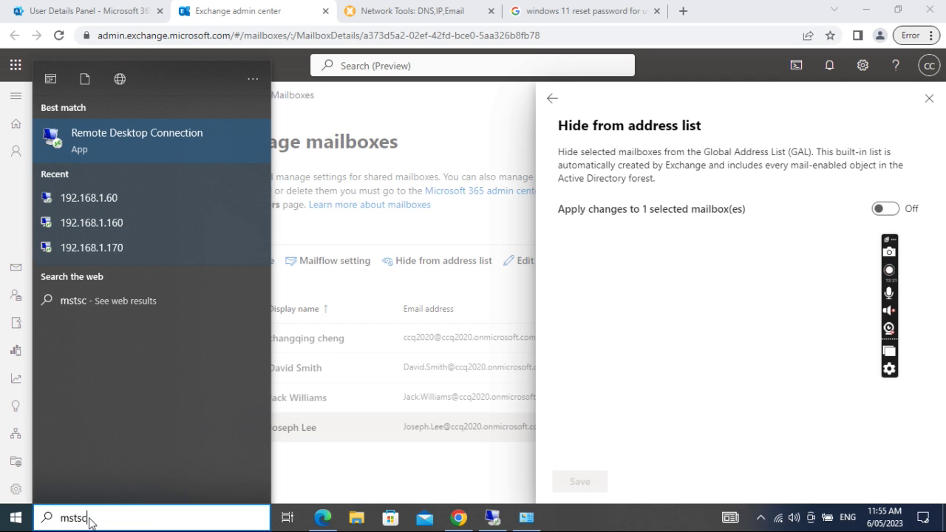
{"action": "key", "text": "Return"}
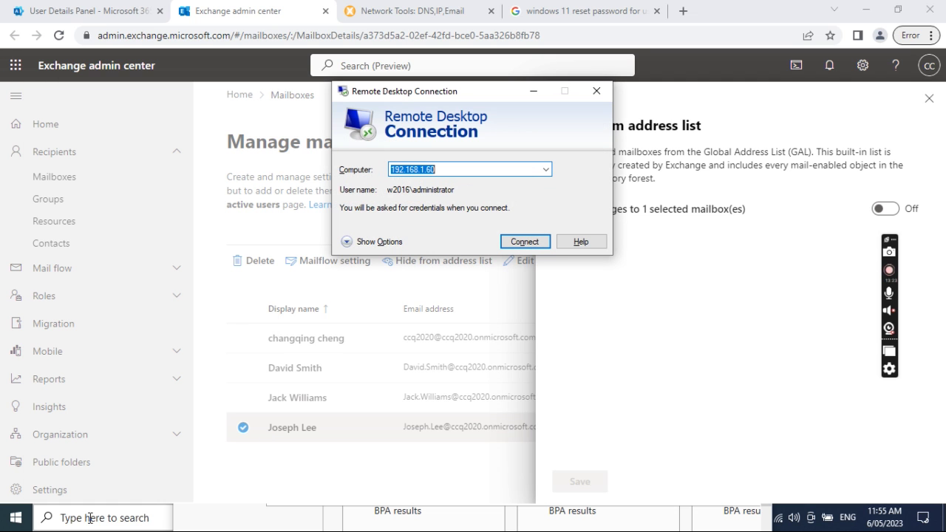
{"action": "left_click", "coordinate": [427, 170]}
{"action": "type", "text": "1"}
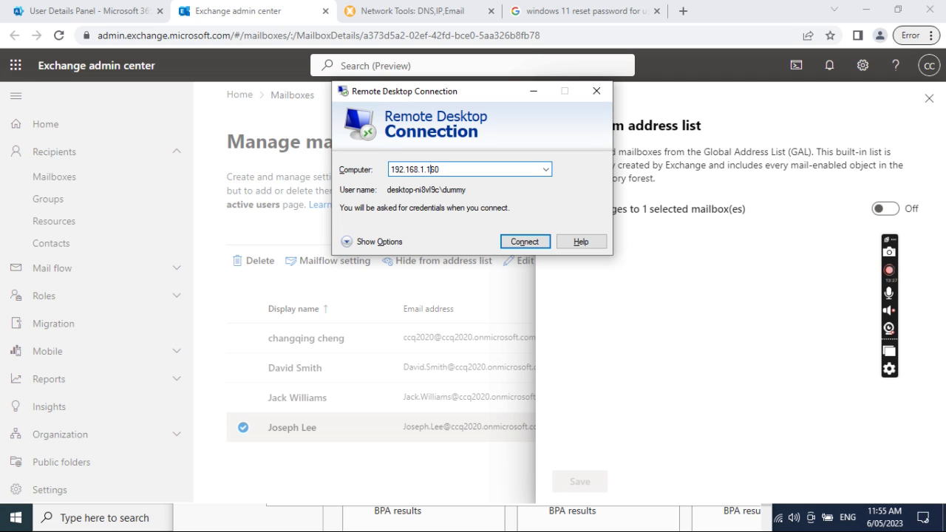
{"action": "key", "text": "Return"}
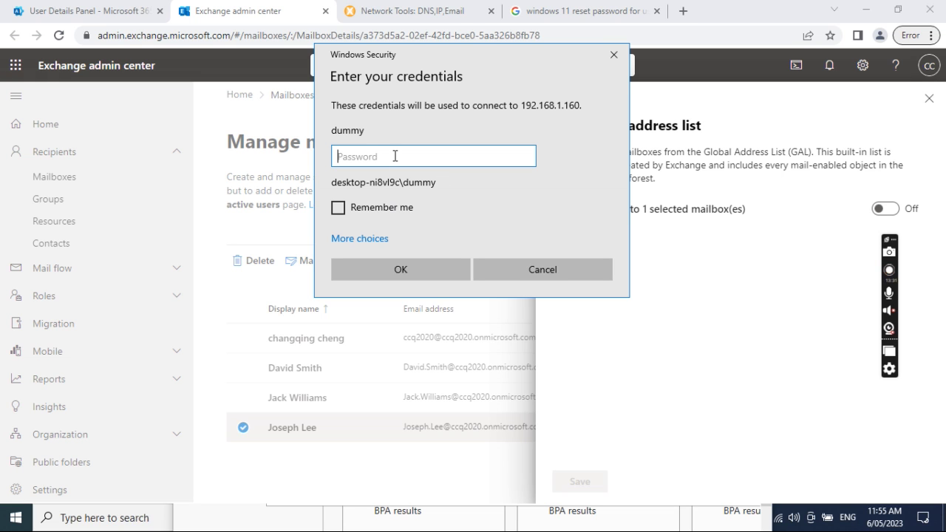
Step: Enter the password, accept the certificate, sign in anyway, and return to Exchange admin center
{"action": "type", "text": "•"}
{"action": "key", "text": "Return"}
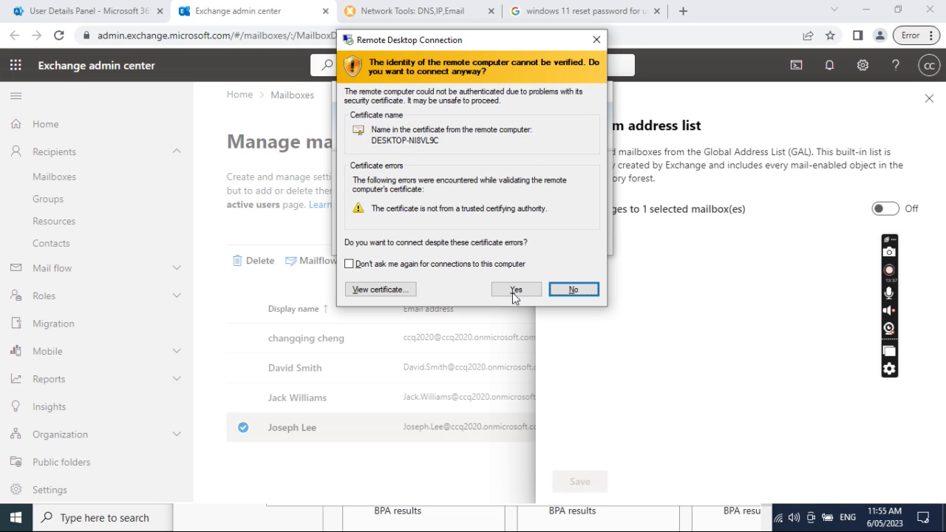
{"action": "left_click", "coordinate": [523, 292]}
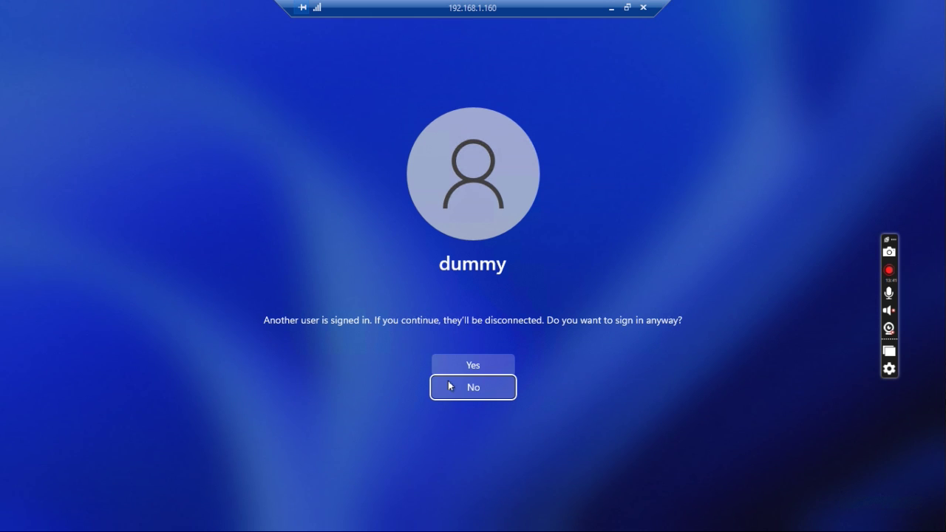
{"action": "left_click", "coordinate": [474, 366]}
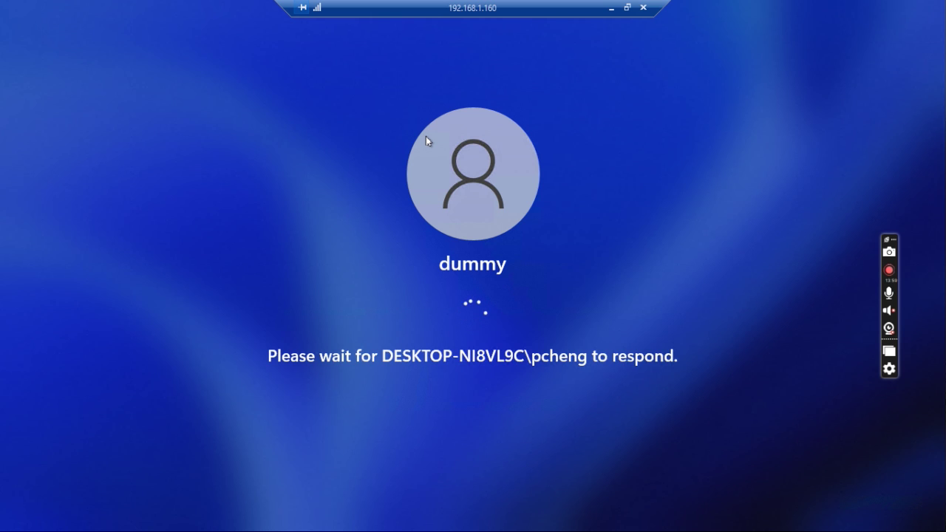
{"action": "left_click", "coordinate": [628, 10]}
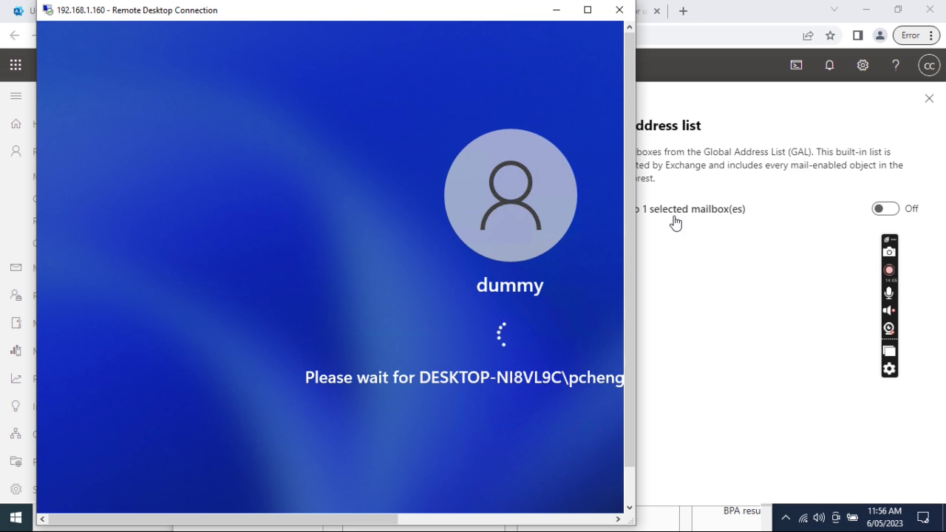
{"action": "left_click", "coordinate": [762, 289]}
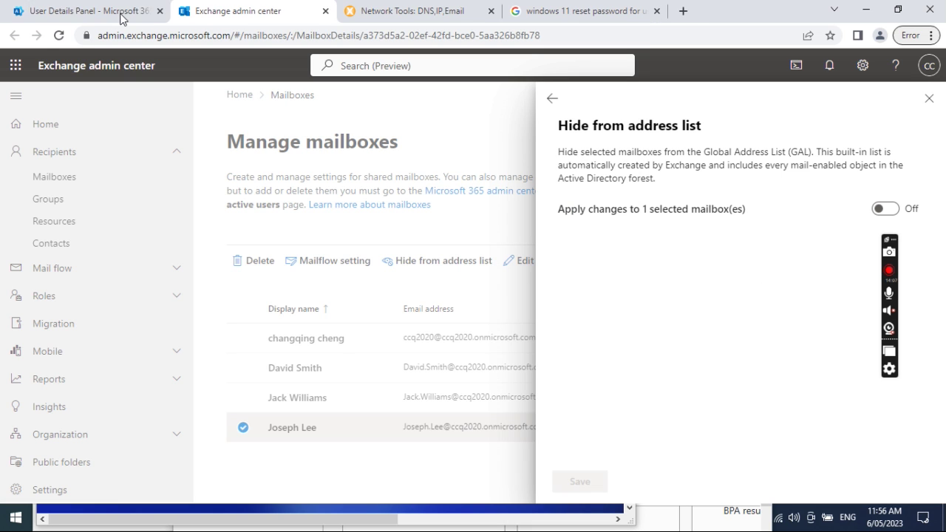
Step: Reload the mailbox list, confirm the shared mailbox's Hide from address list reads On, then minimize the windows
{"action": "left_click", "coordinate": [59, 35]}
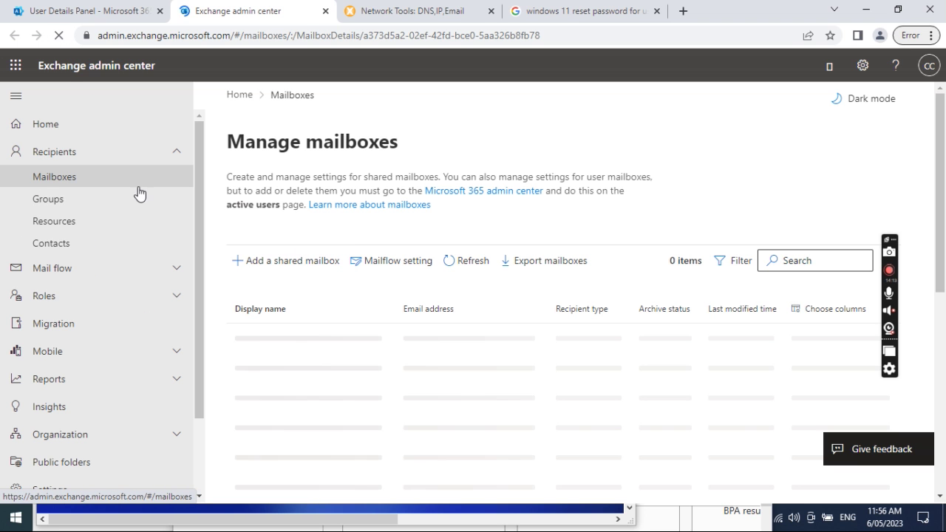
{"action": "left_click", "coordinate": [82, 186]}
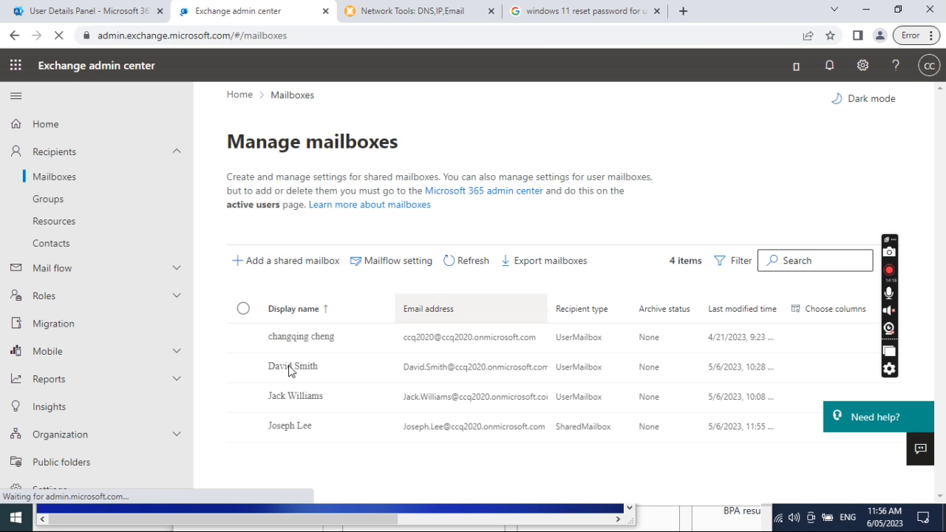
{"action": "left_click", "coordinate": [287, 427]}
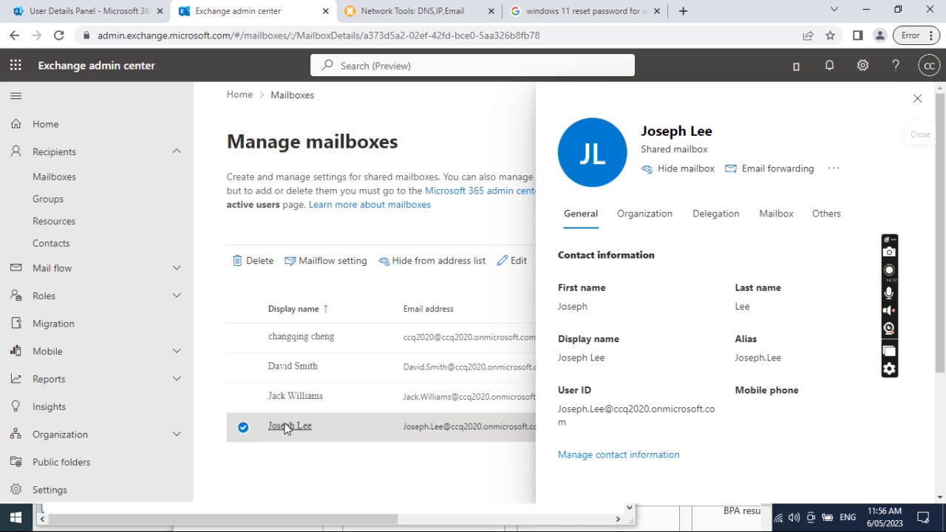
{"action": "scroll", "coordinate": [701, 342], "scroll_direction": "down", "scroll_amount": 2}
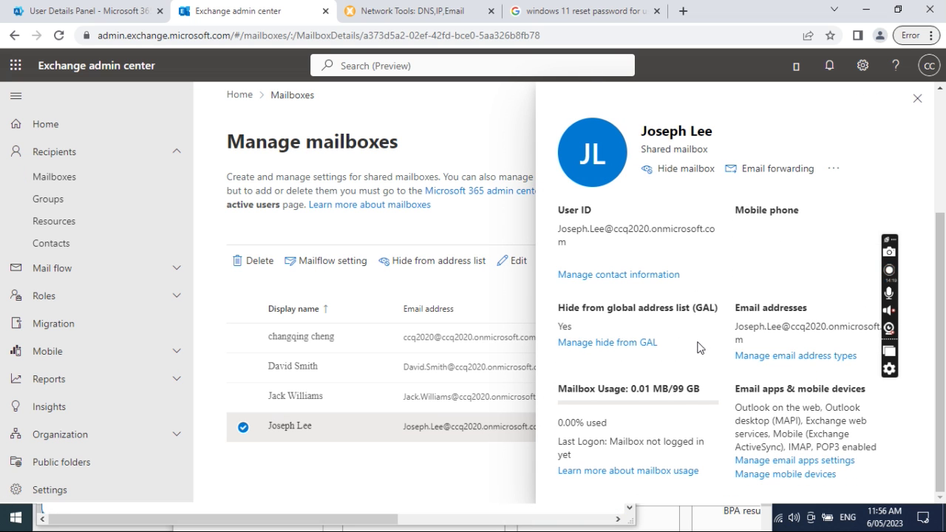
{"action": "left_click", "coordinate": [625, 352]}
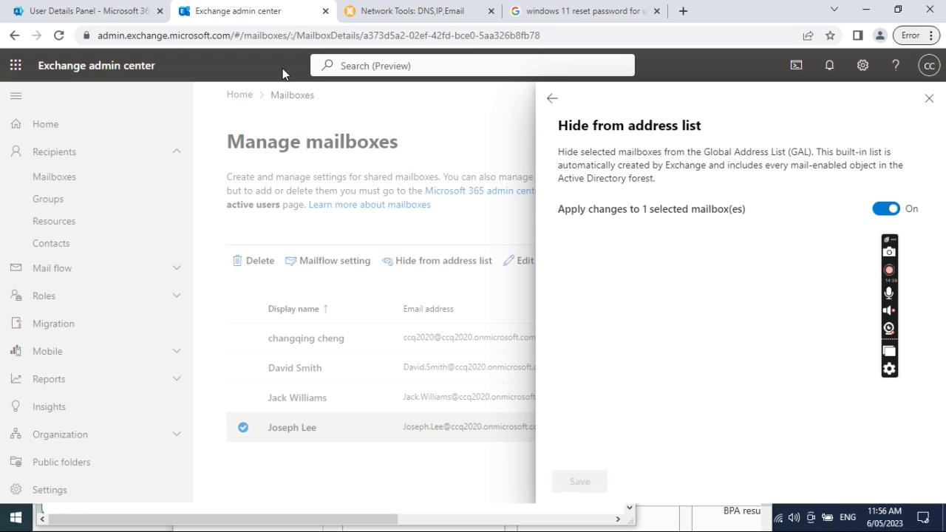
{"action": "left_click", "coordinate": [869, 14]}
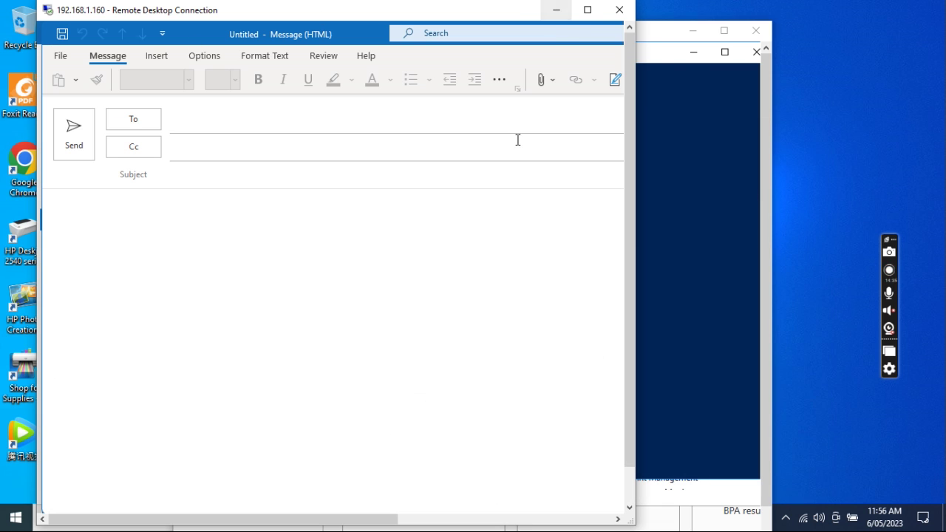
{"action": "left_click", "coordinate": [558, 16]}
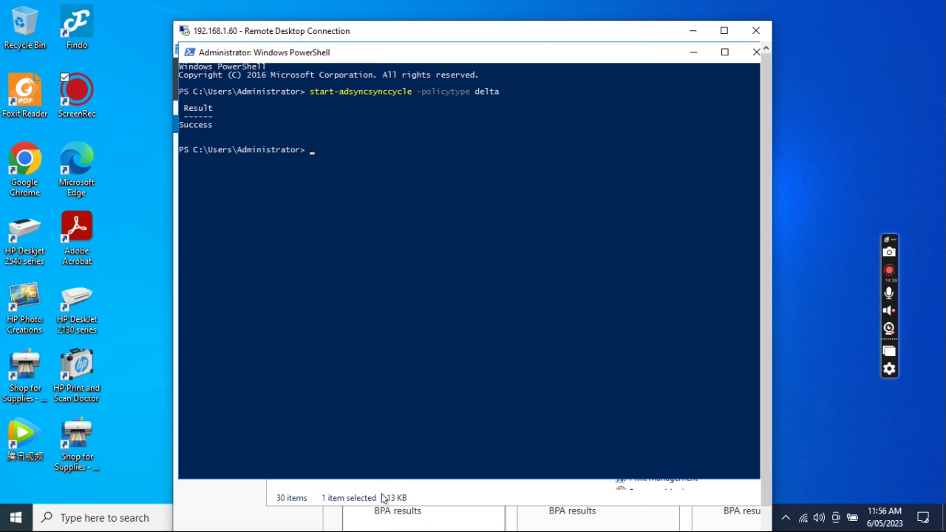
Step: Bring the 192.168.1.160 remote session to full screen and close the empty untitled message
{"action": "left_click", "coordinate": [695, 32]}
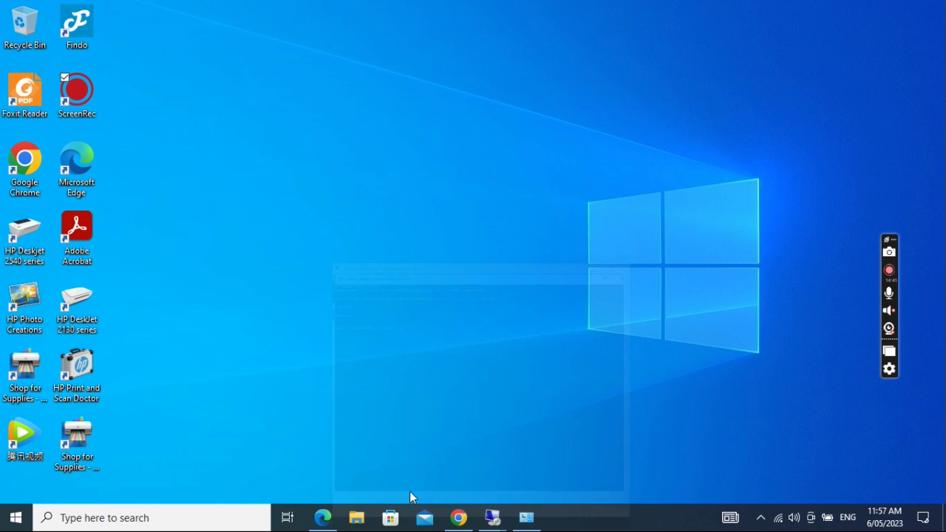
{"action": "mouse_move", "coordinate": [493, 518]}
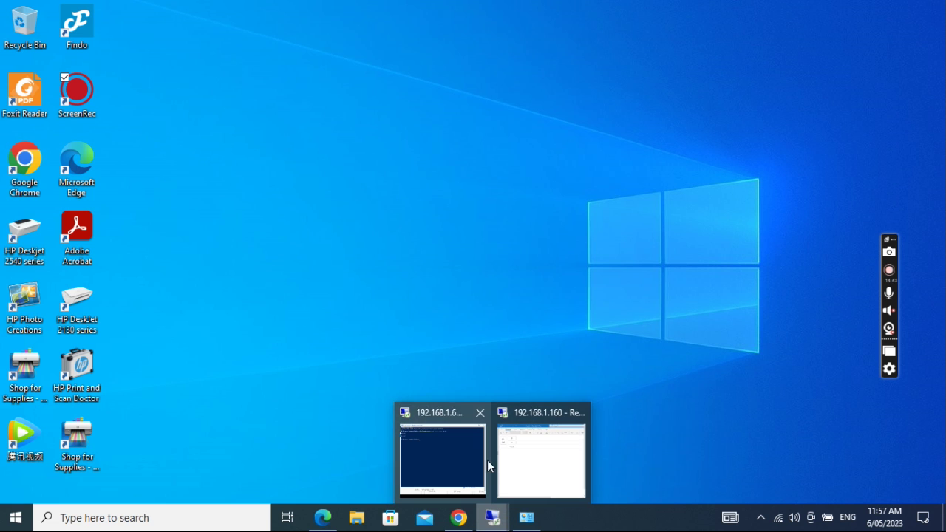
{"action": "left_click", "coordinate": [544, 422]}
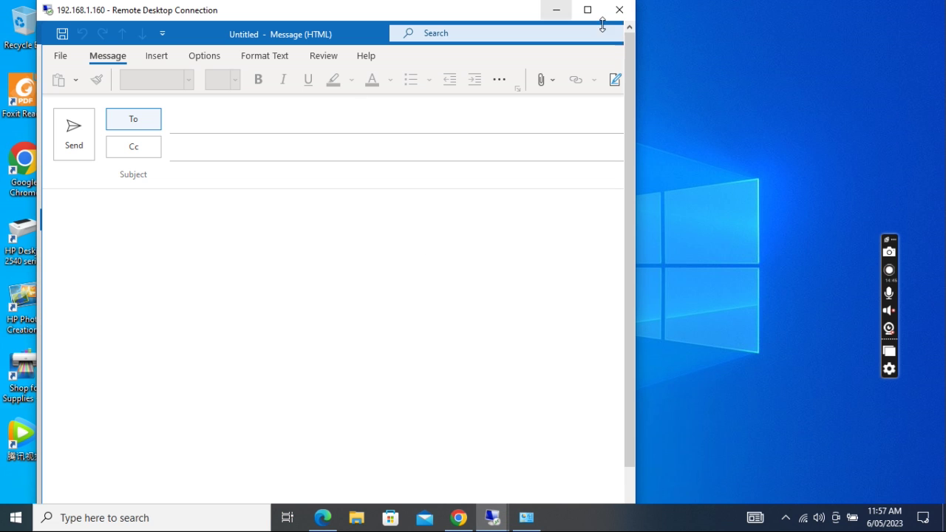
{"action": "left_click", "coordinate": [586, 8]}
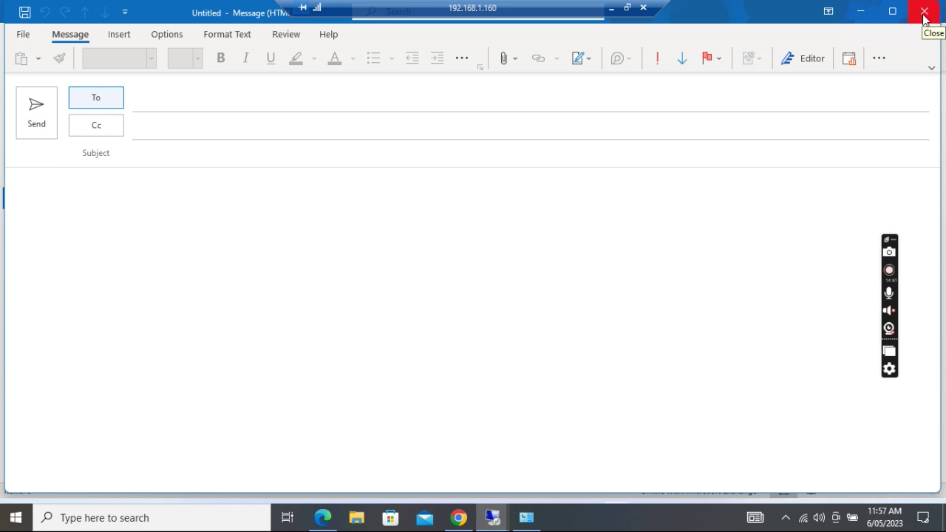
{"action": "left_click", "coordinate": [924, 12]}
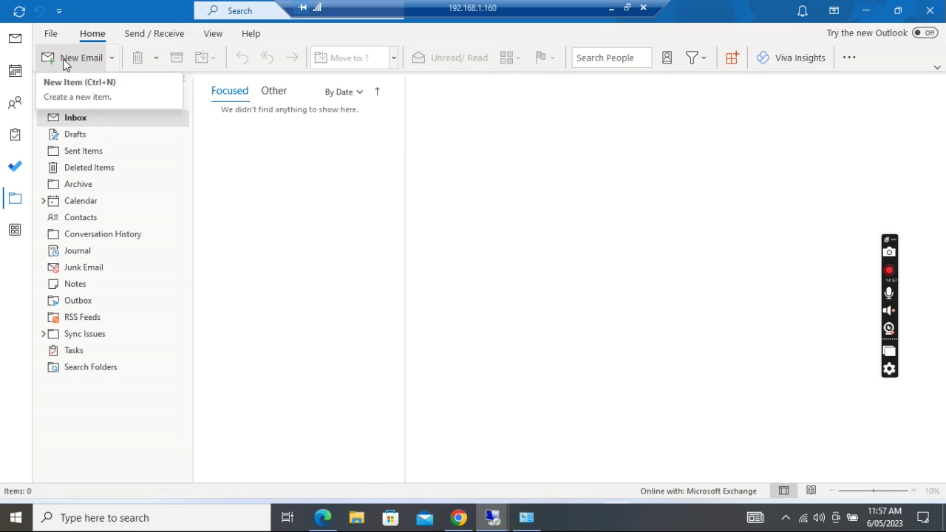
Step: Uncheck Use Cached Exchange Mode for the Exchange account, then close both account settings dialogs
{"action": "left_click", "coordinate": [48, 34]}
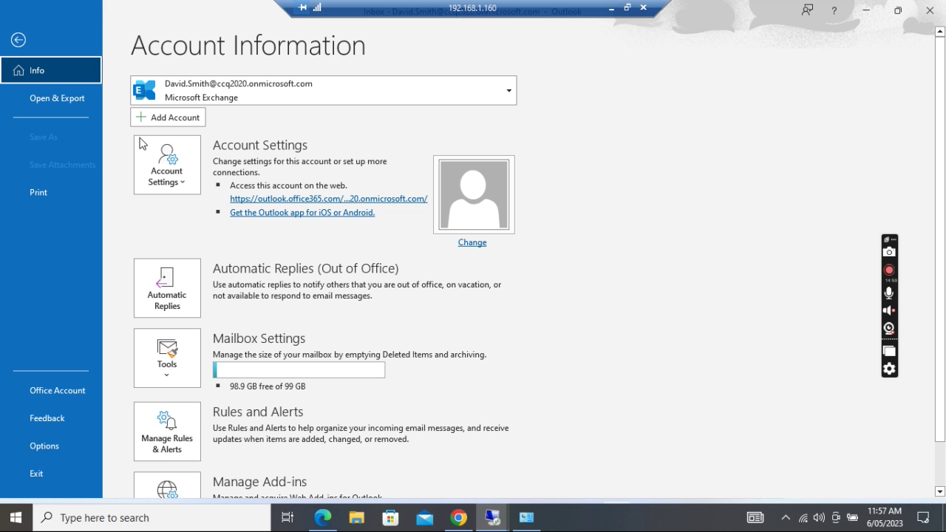
{"action": "left_click", "coordinate": [177, 171]}
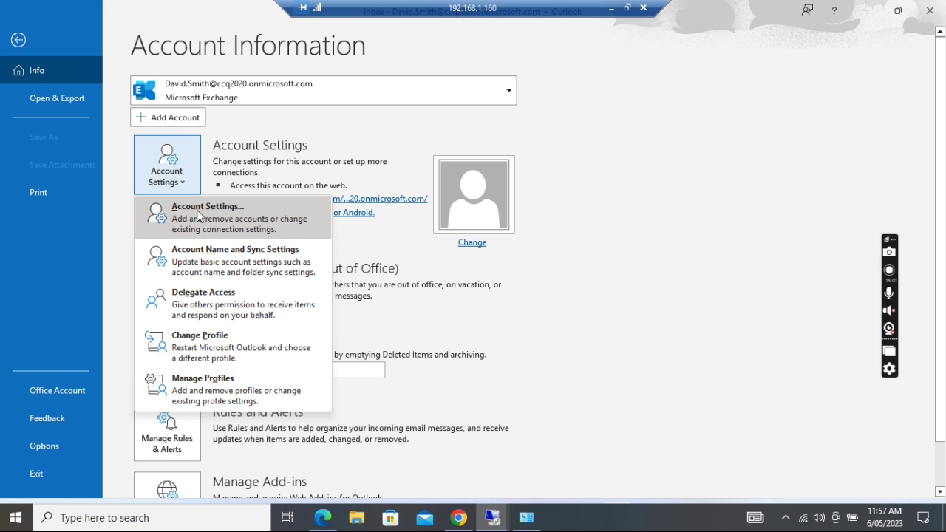
{"action": "left_click", "coordinate": [196, 211]}
{"action": "left_click", "coordinate": [348, 215]}
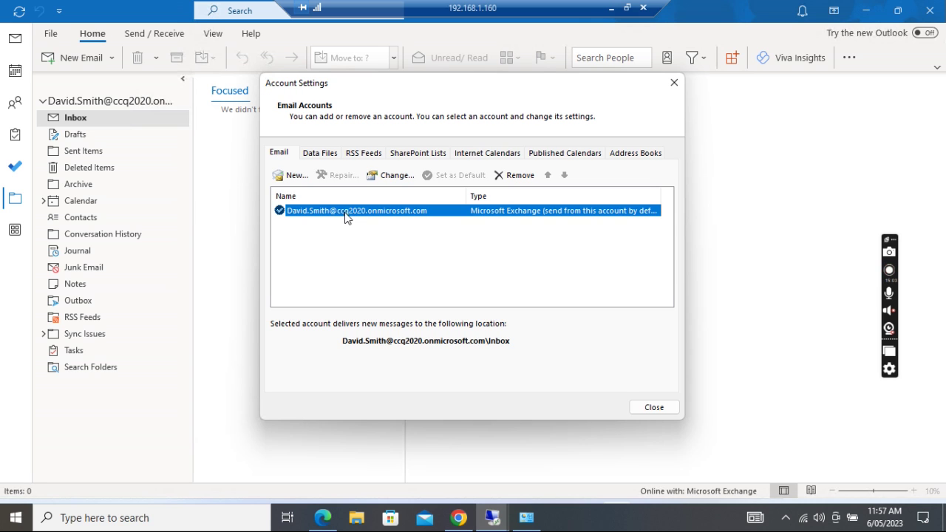
{"action": "left_click", "coordinate": [396, 178]}
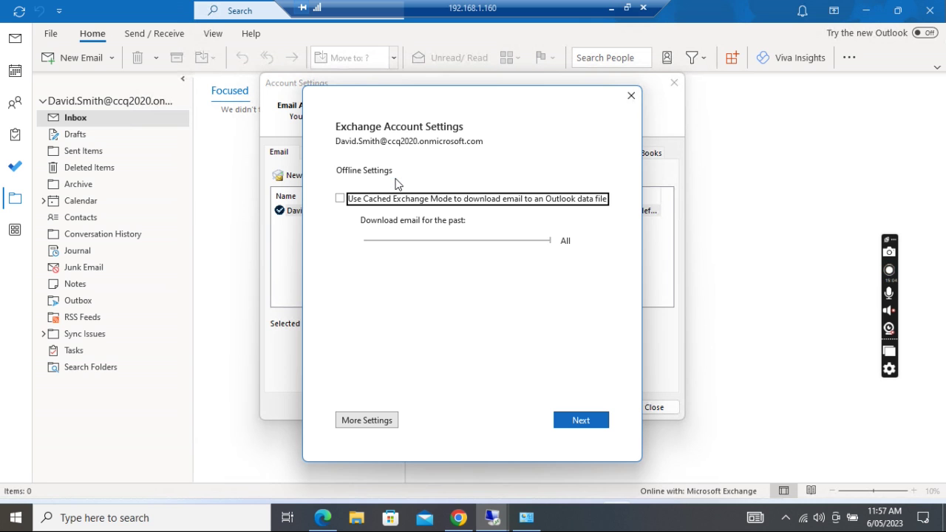
{"action": "left_click", "coordinate": [357, 203]}
{"action": "left_click", "coordinate": [624, 100]}
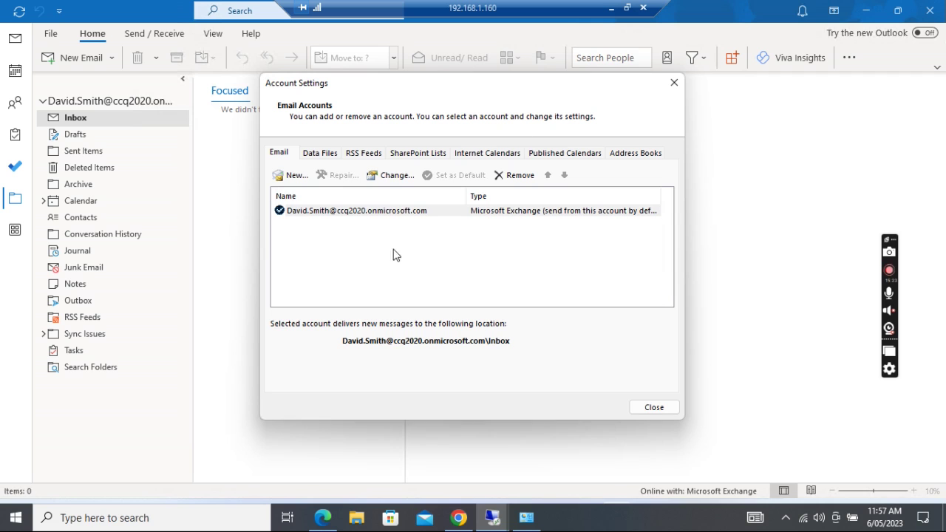
{"action": "left_click", "coordinate": [654, 409]}
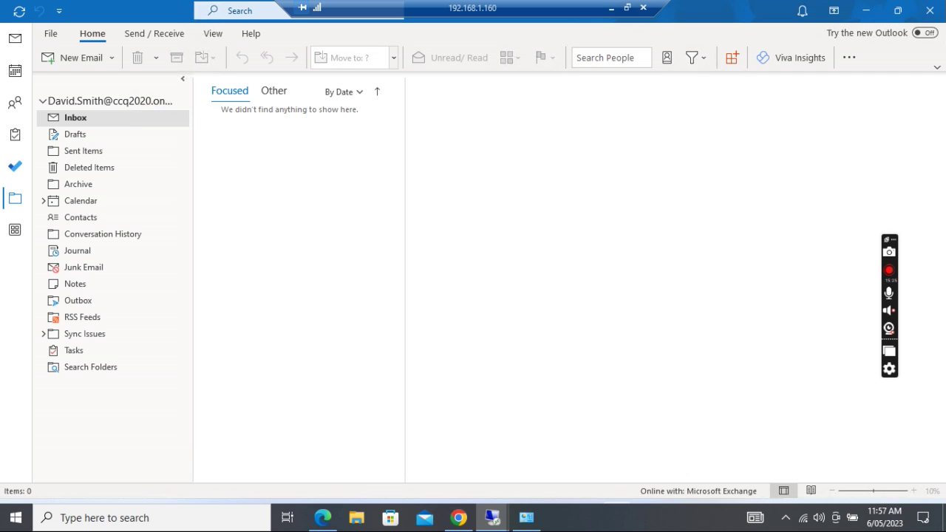
Step: From a new message, review the Global Address List's three users and cancel without adding recipients
{"action": "left_click", "coordinate": [74, 59]}
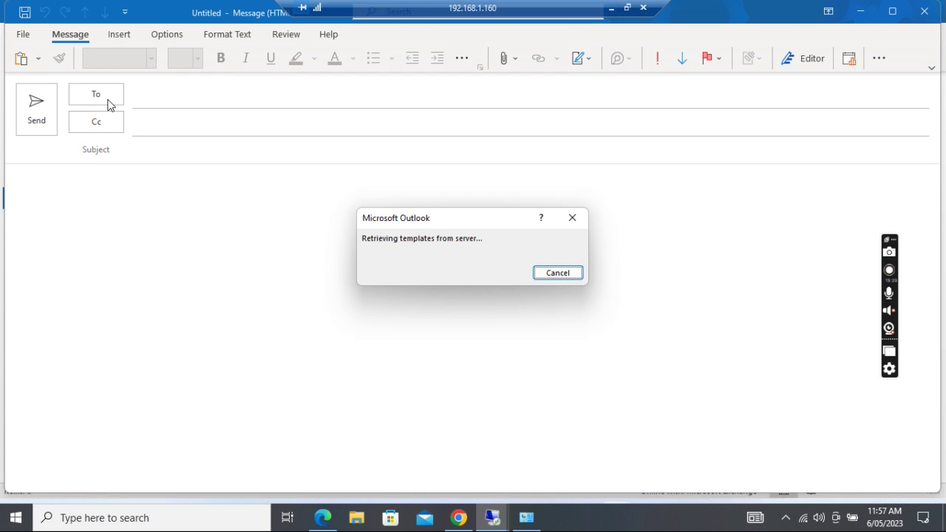
{"action": "left_click", "coordinate": [567, 275]}
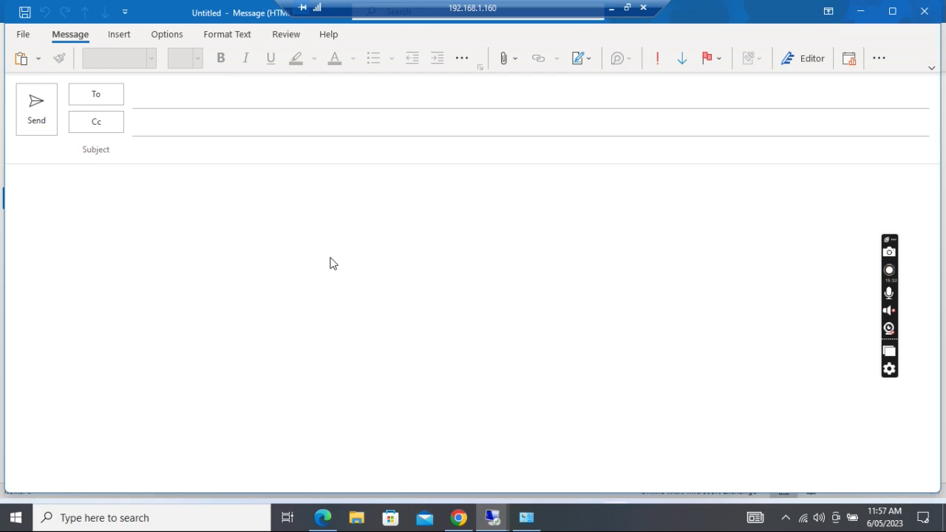
{"action": "left_click", "coordinate": [95, 102]}
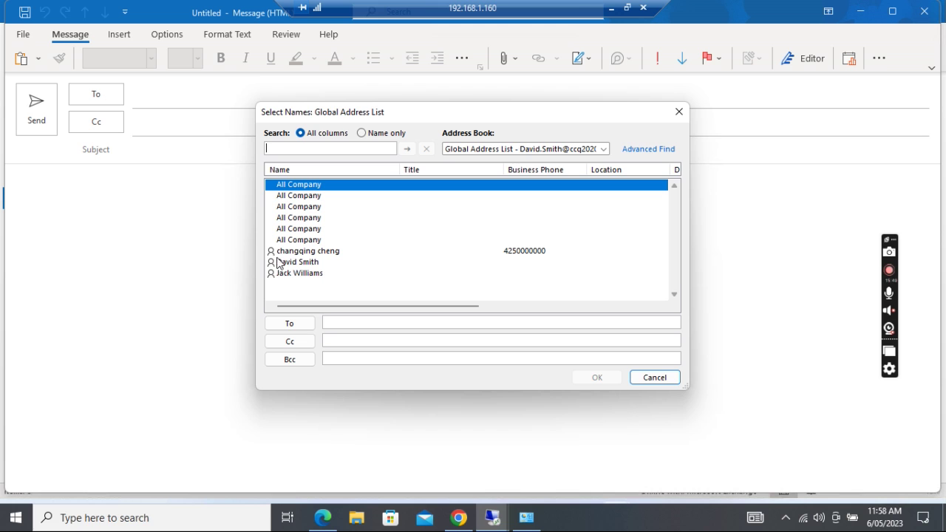
{"action": "left_click", "coordinate": [656, 378]}
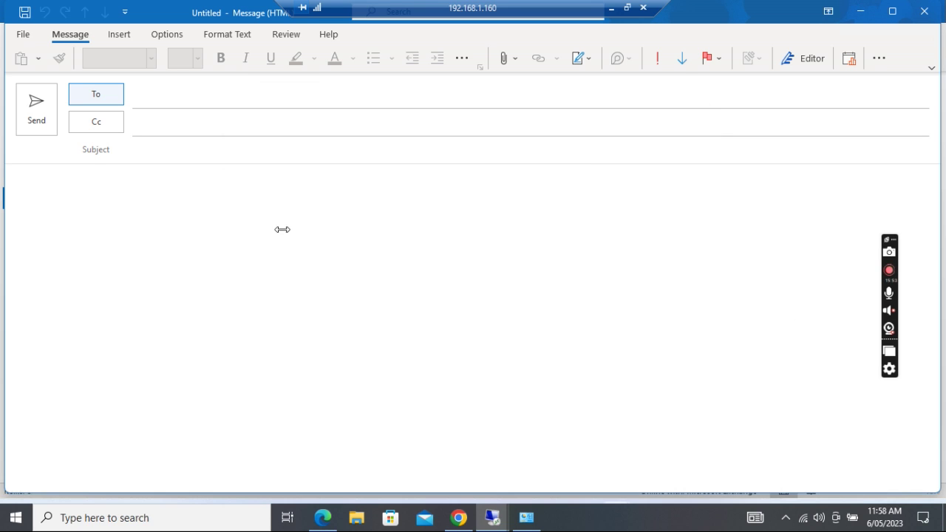